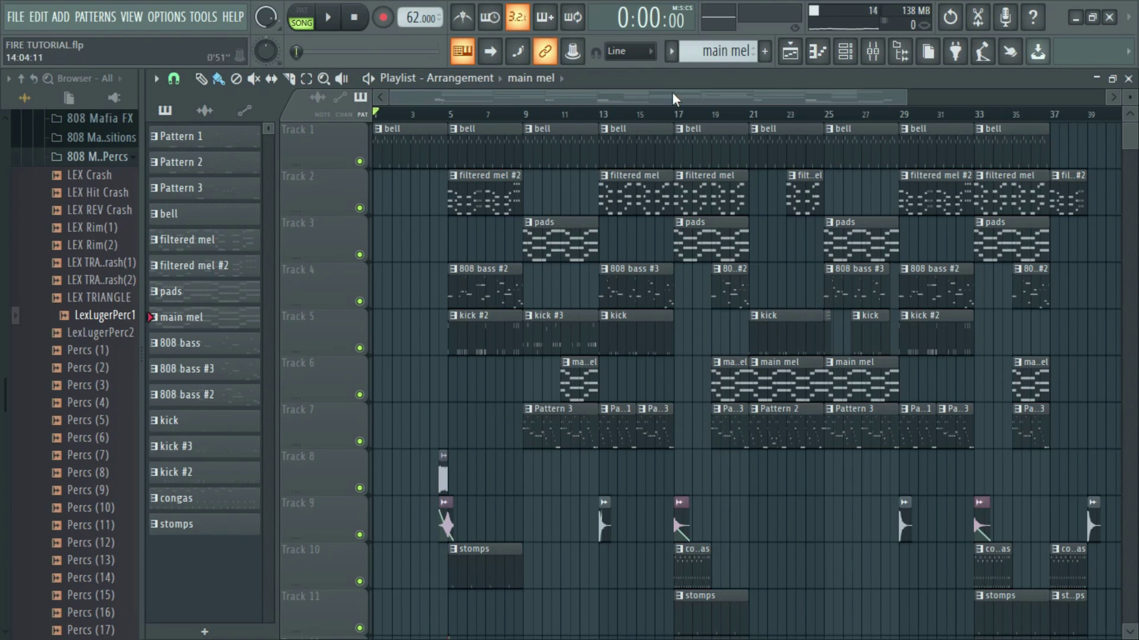
Step: Play the full song arrangement in the playlist from the beginning and stop playback
key("space")
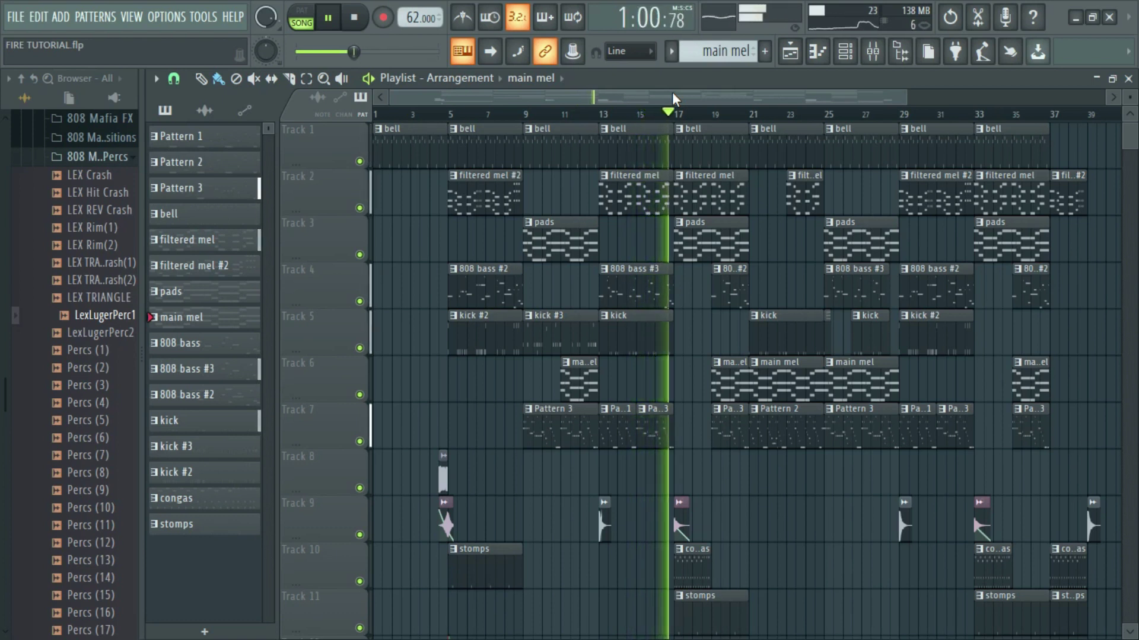
key("space")
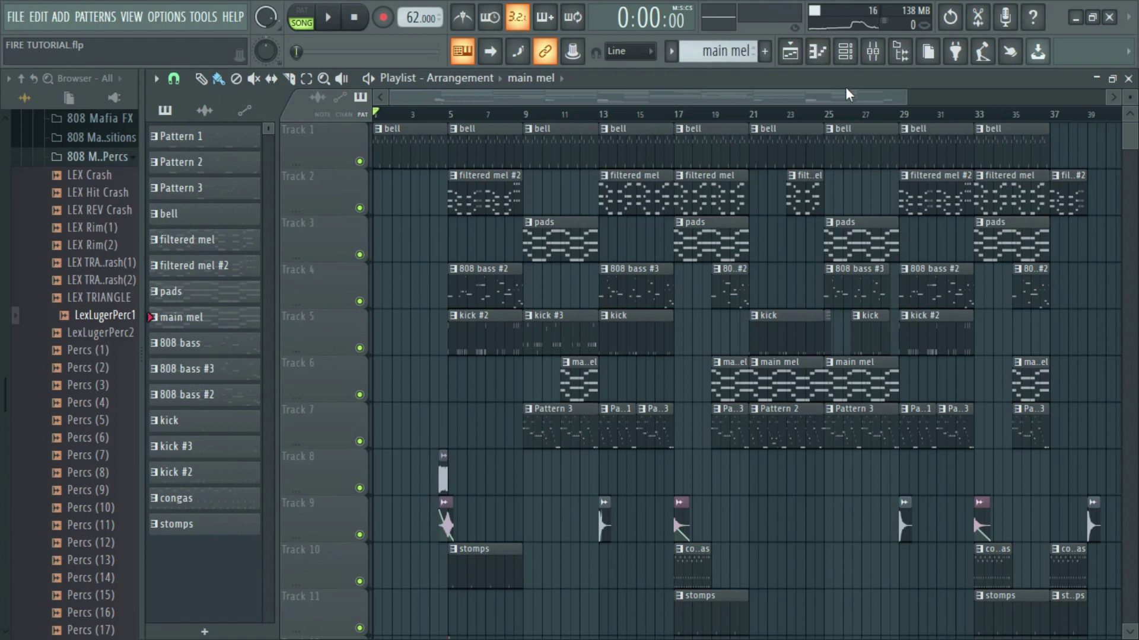
Step: Inspect the FM rhodes instrument used in the main mel pattern, and close its plugin window
left_click(845, 53)
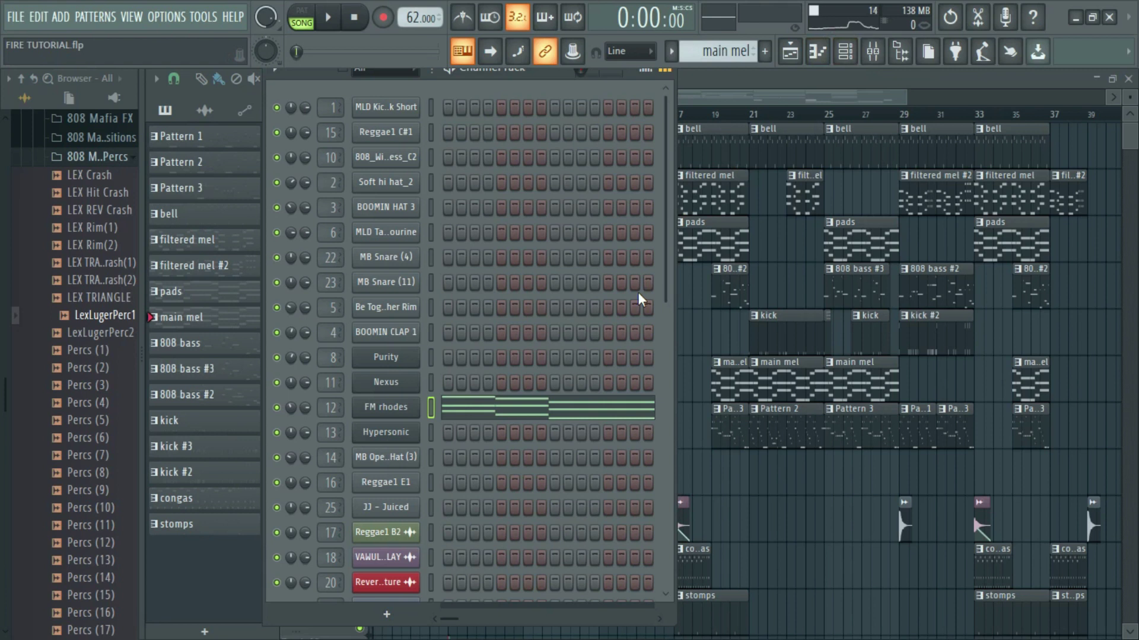
left_click(383, 410)
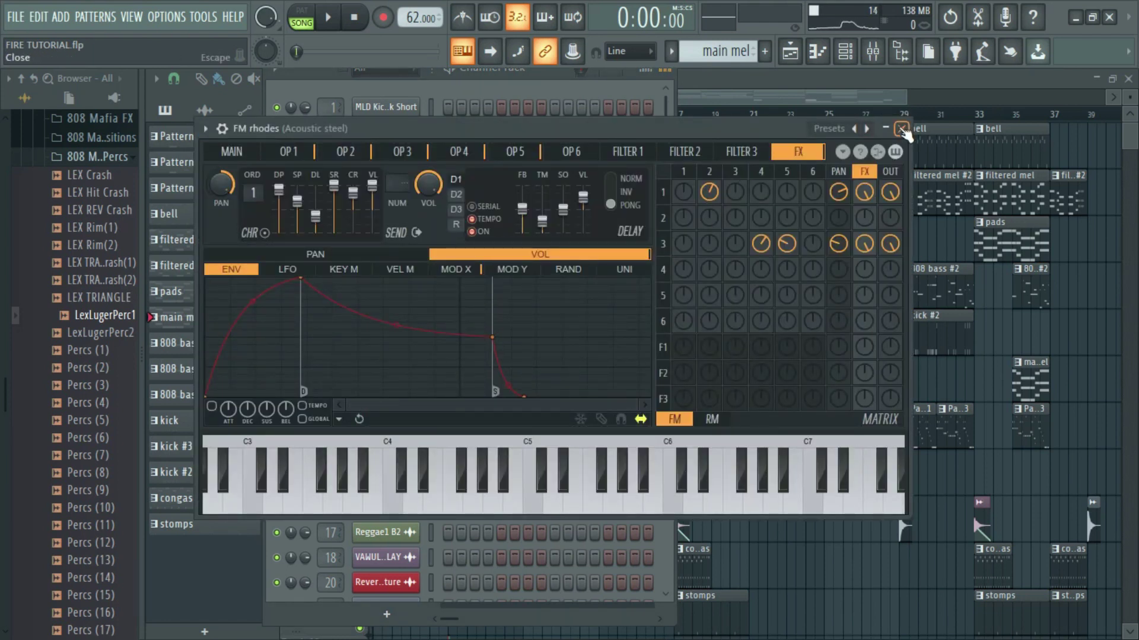
left_click(899, 127)
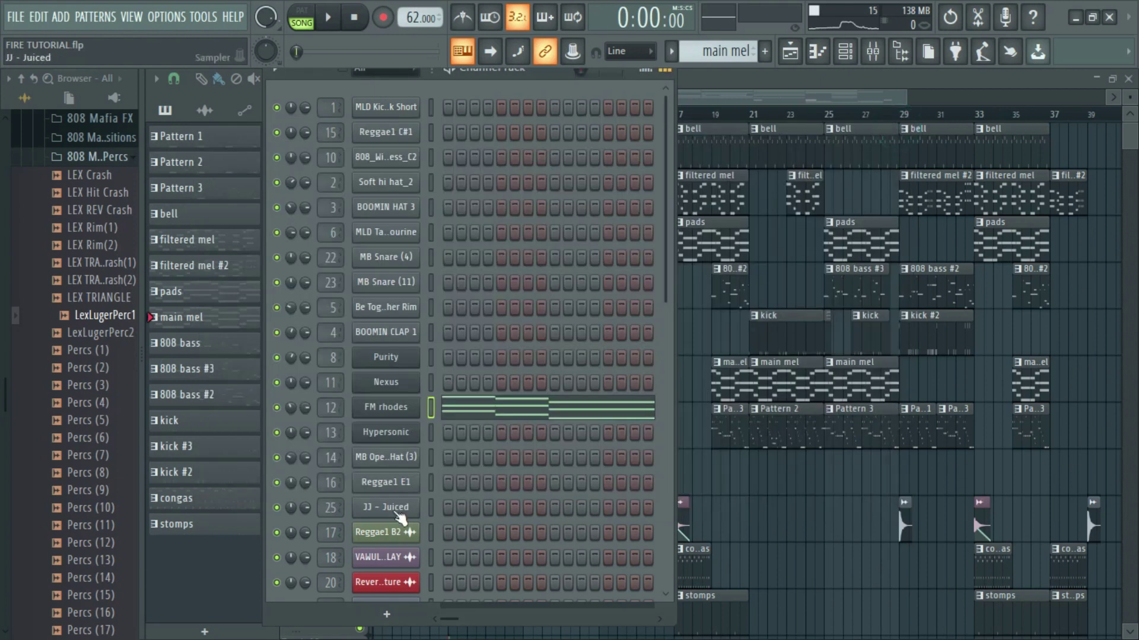
Step: Review the FM rhodes notes of the main mel pattern in the piano roll and audition them in pattern mode
left_click(477, 412)
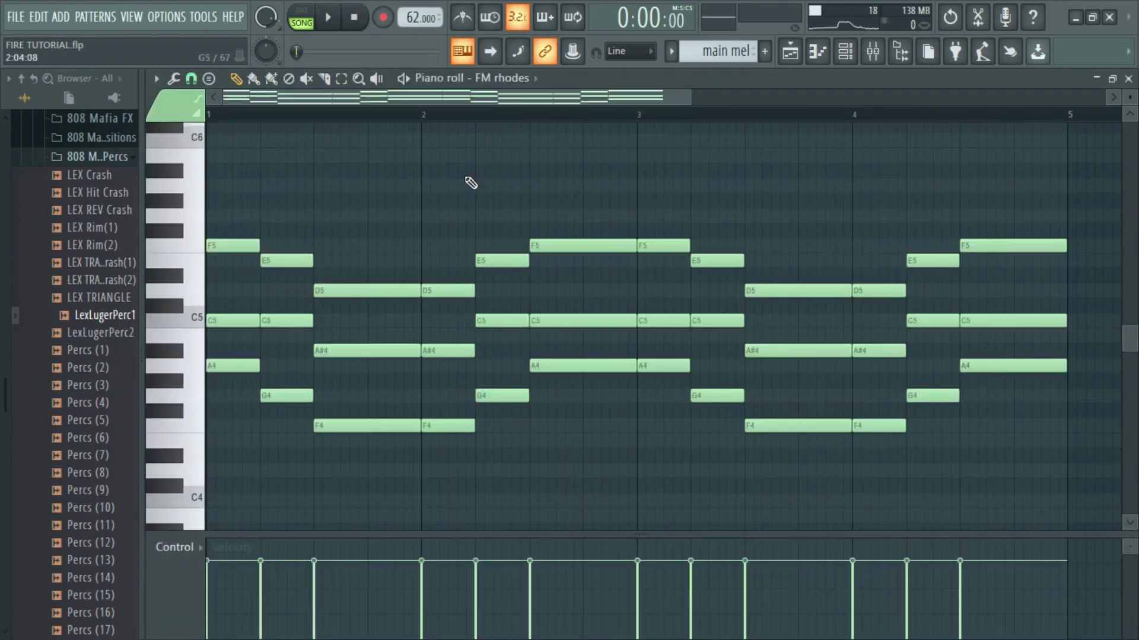
left_click_drag(690, 91, 1015, 87)
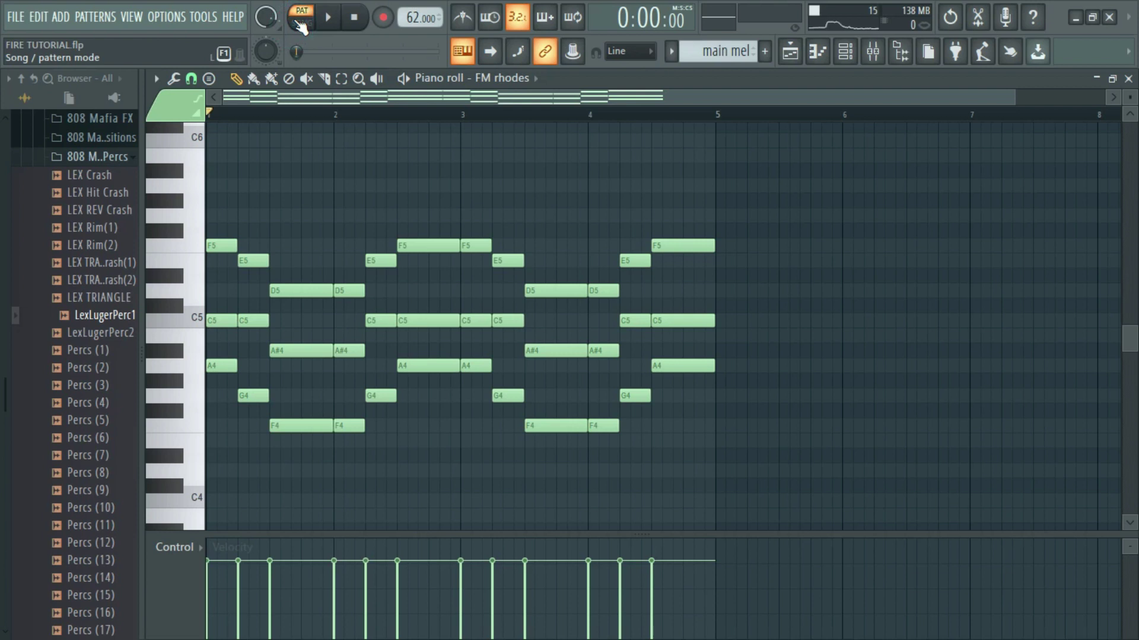
key("space")
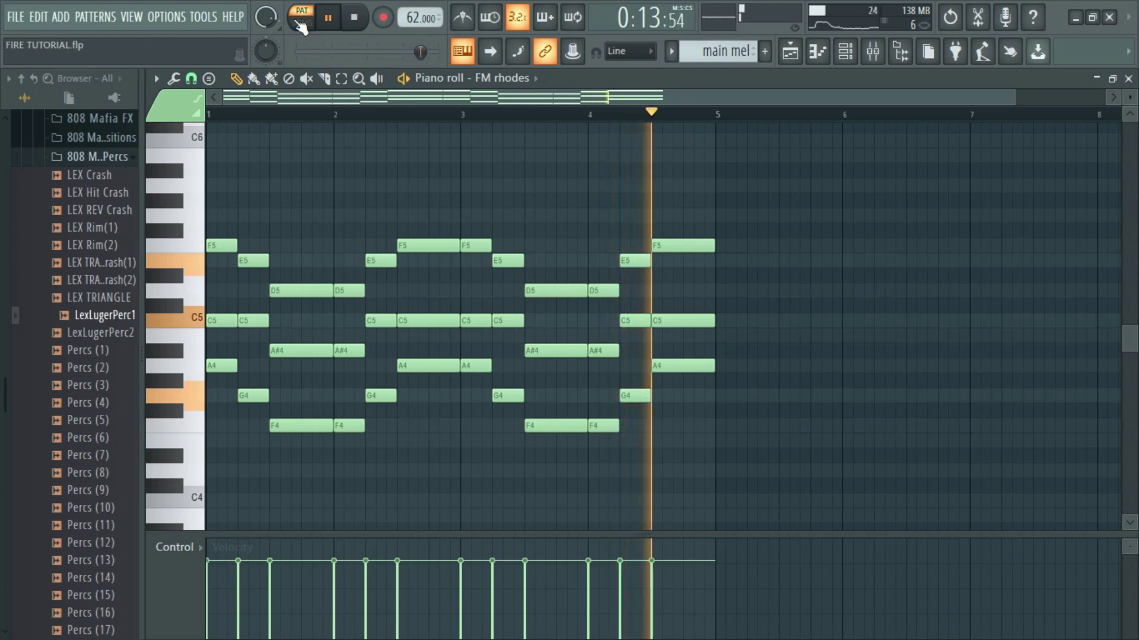
key("space")
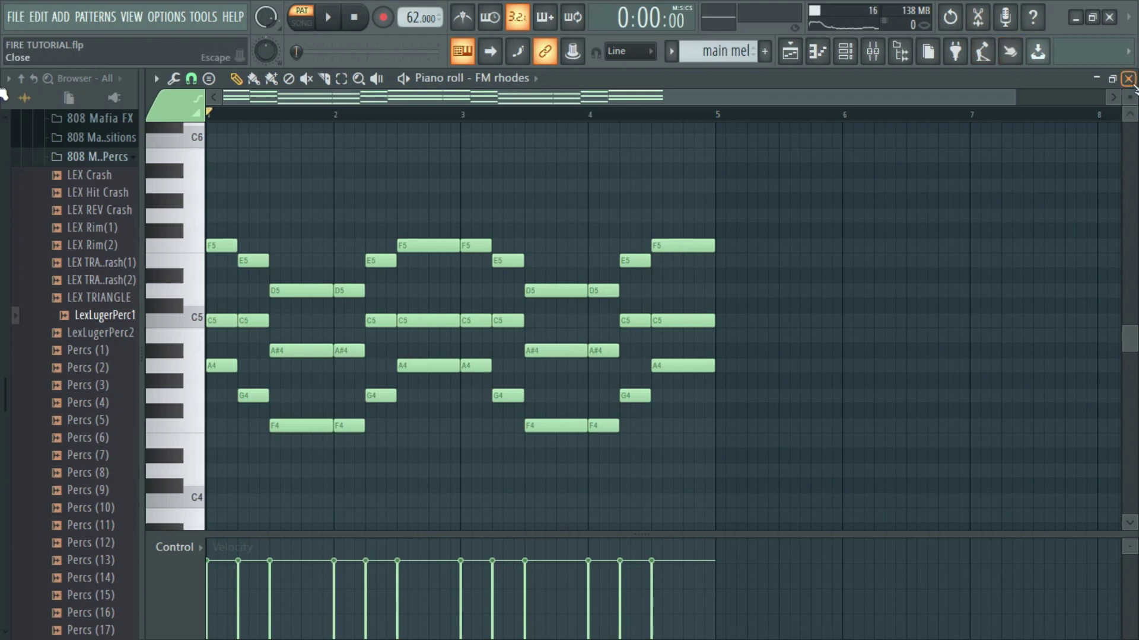
left_click(1128, 79)
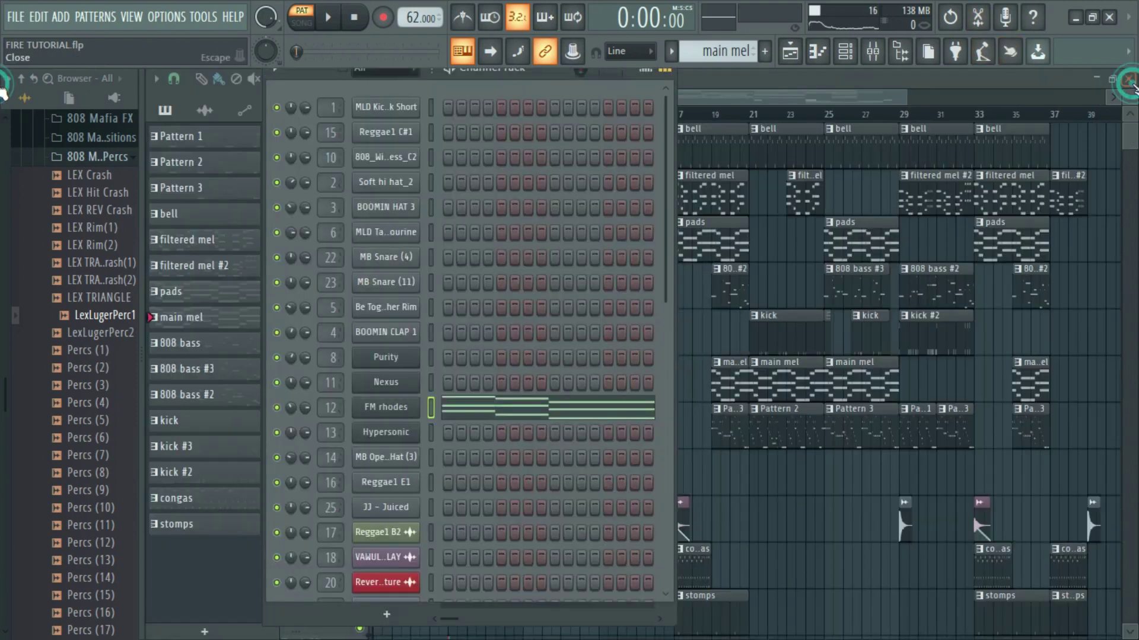
Step: Select the filtered mel pattern, view its Purity notes in the piano roll and play them through
left_click(722, 99)
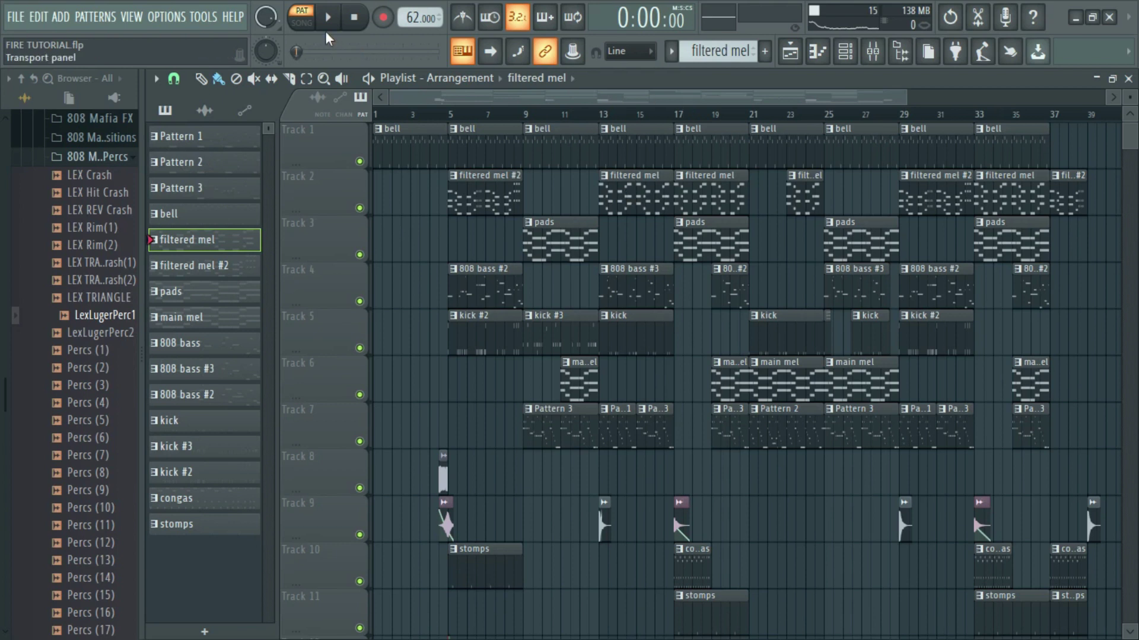
left_click(858, 50)
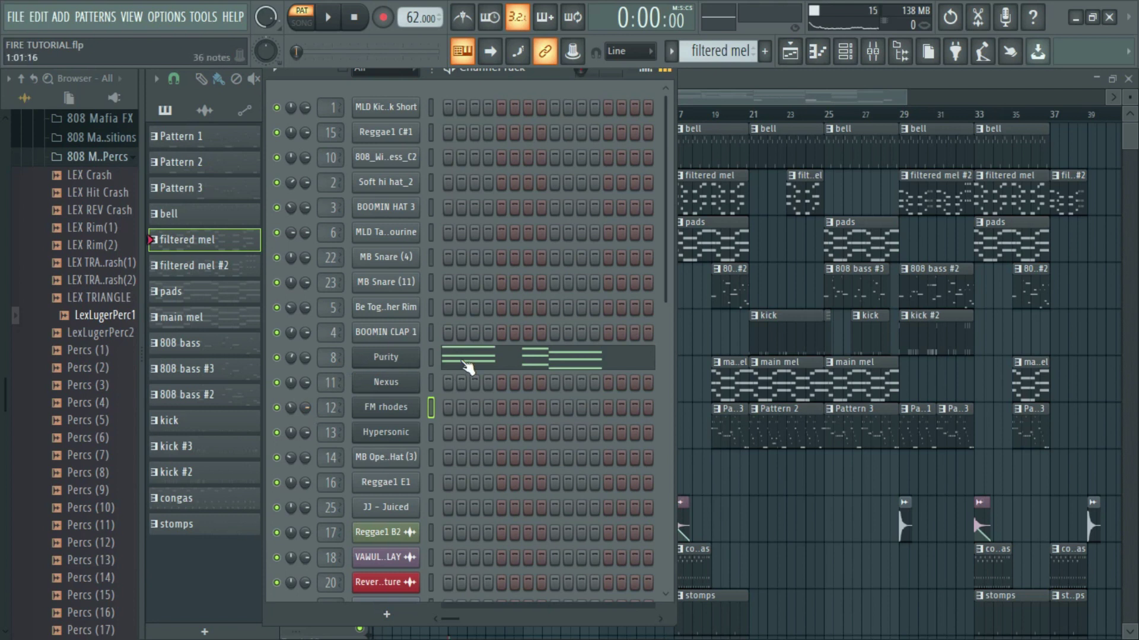
left_click(482, 356)
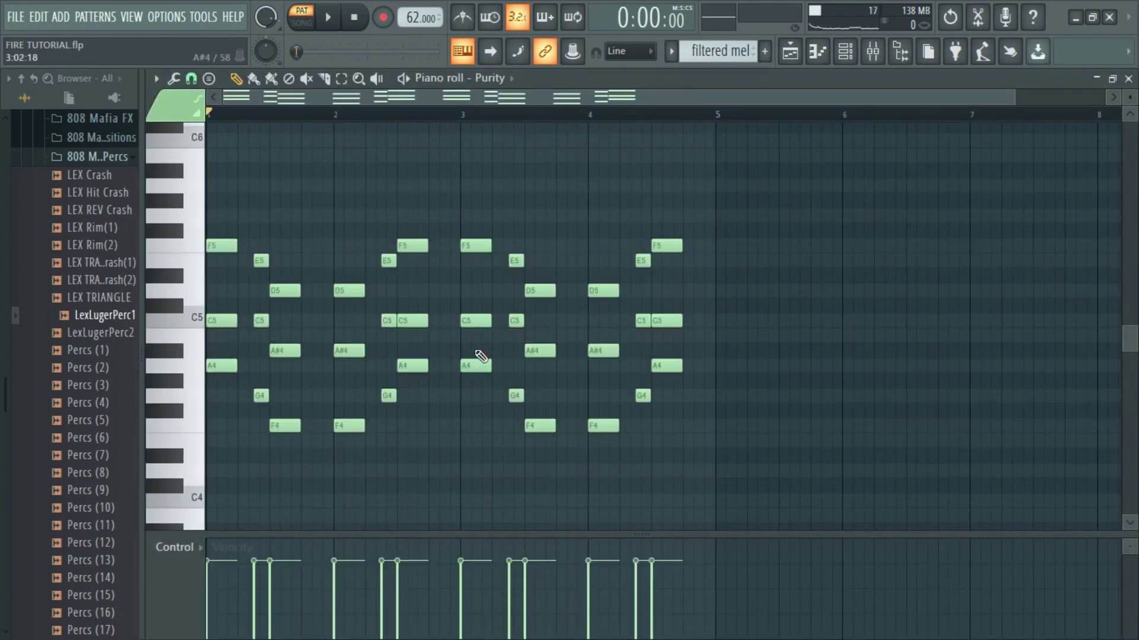
key("space")
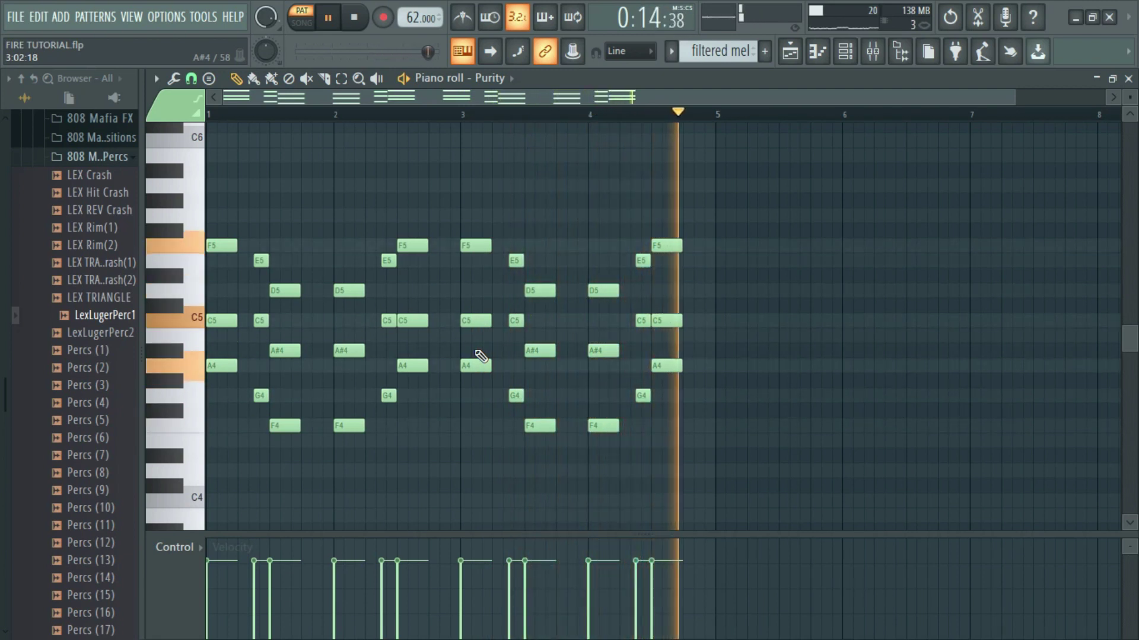
key("space")
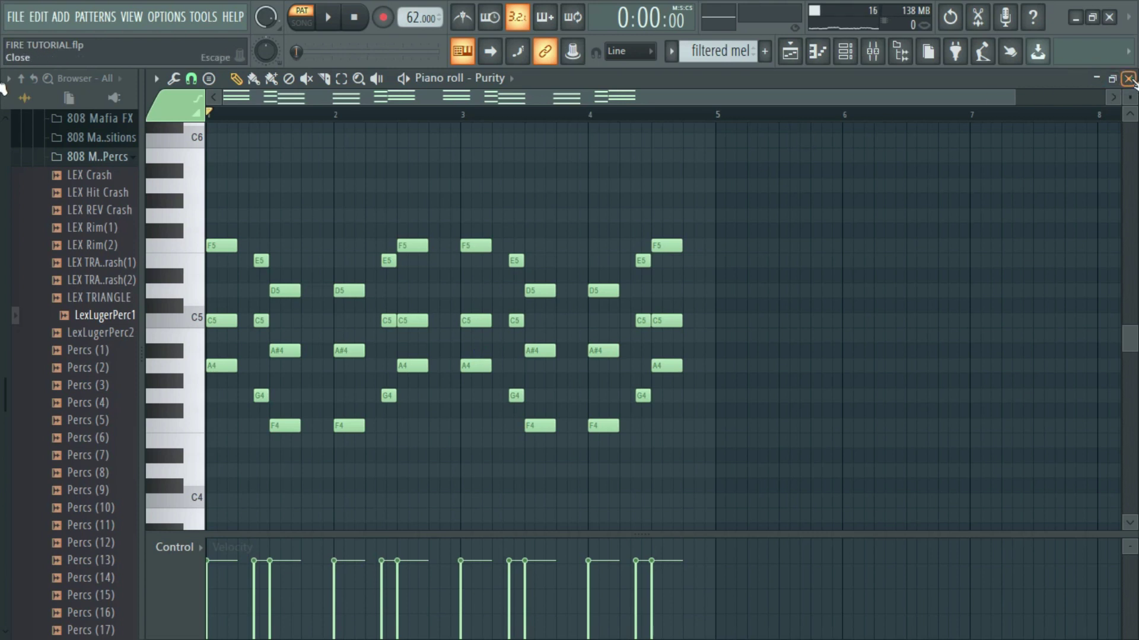
left_click(1129, 79)
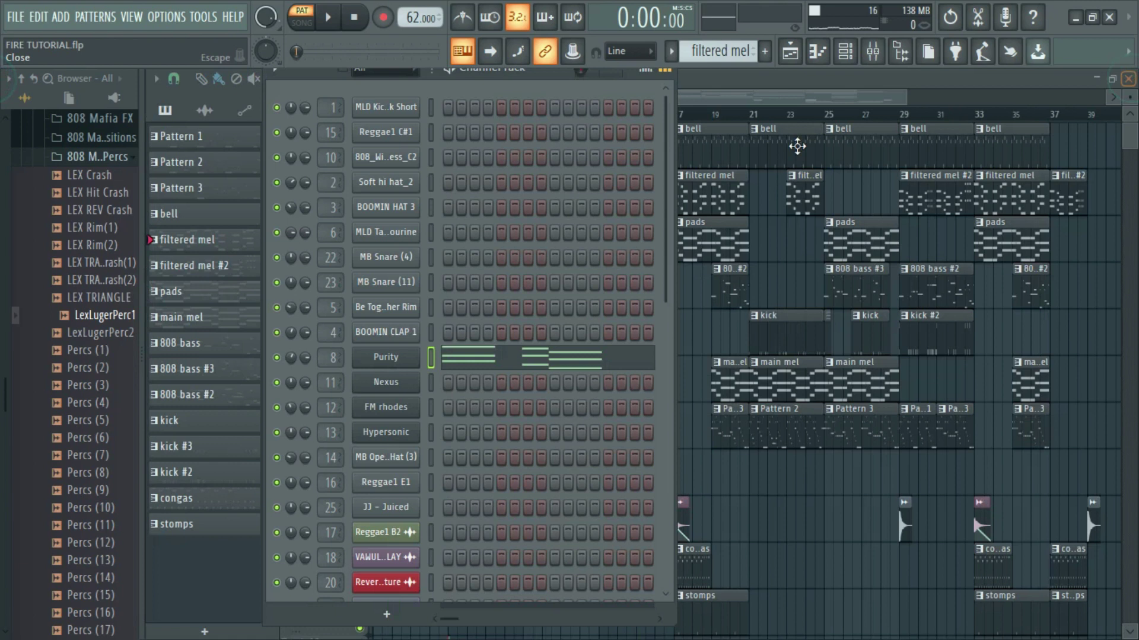
Step: Select the pads pattern, play its Nexus notes in the piano roll, and save the project
left_click(707, 105)
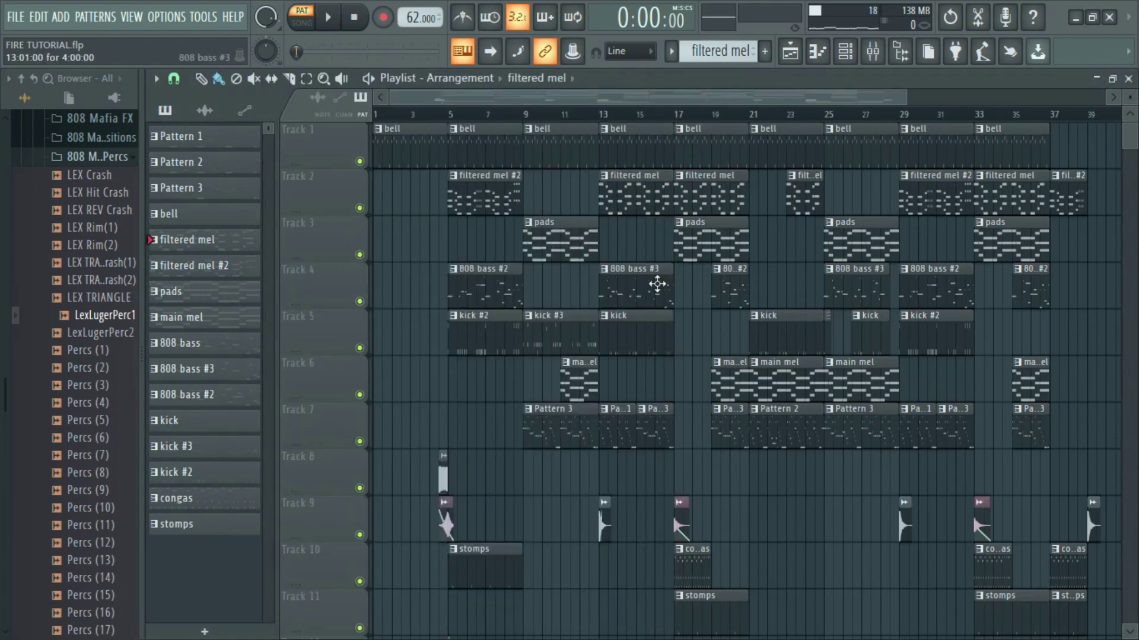
left_click(707, 247)
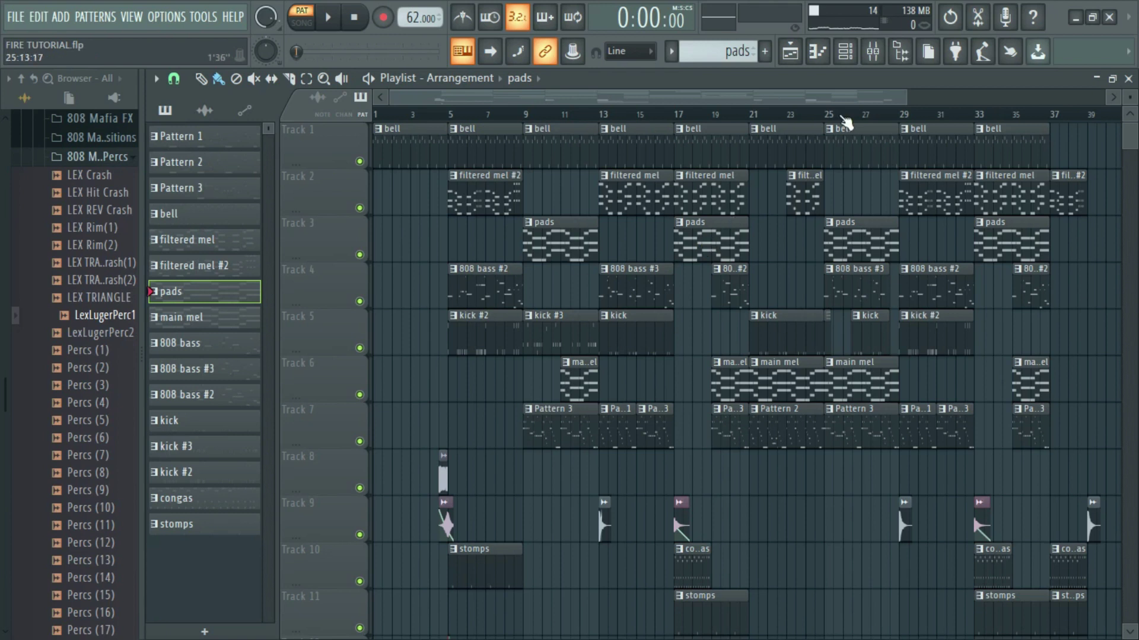
left_click(845, 58)
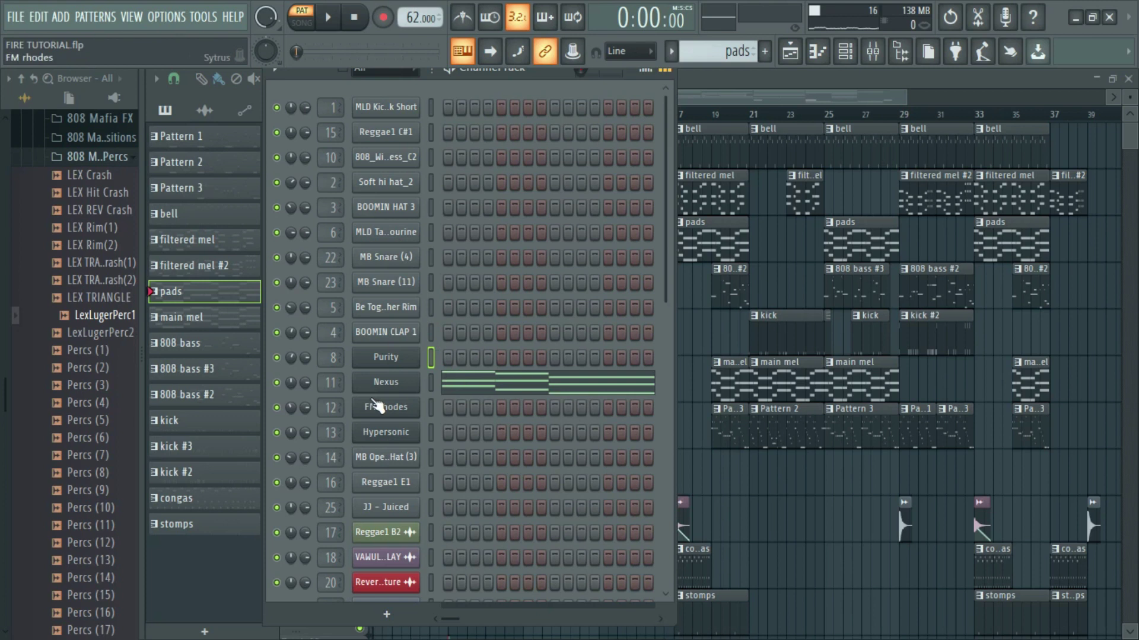
left_click(462, 379)
key("space")
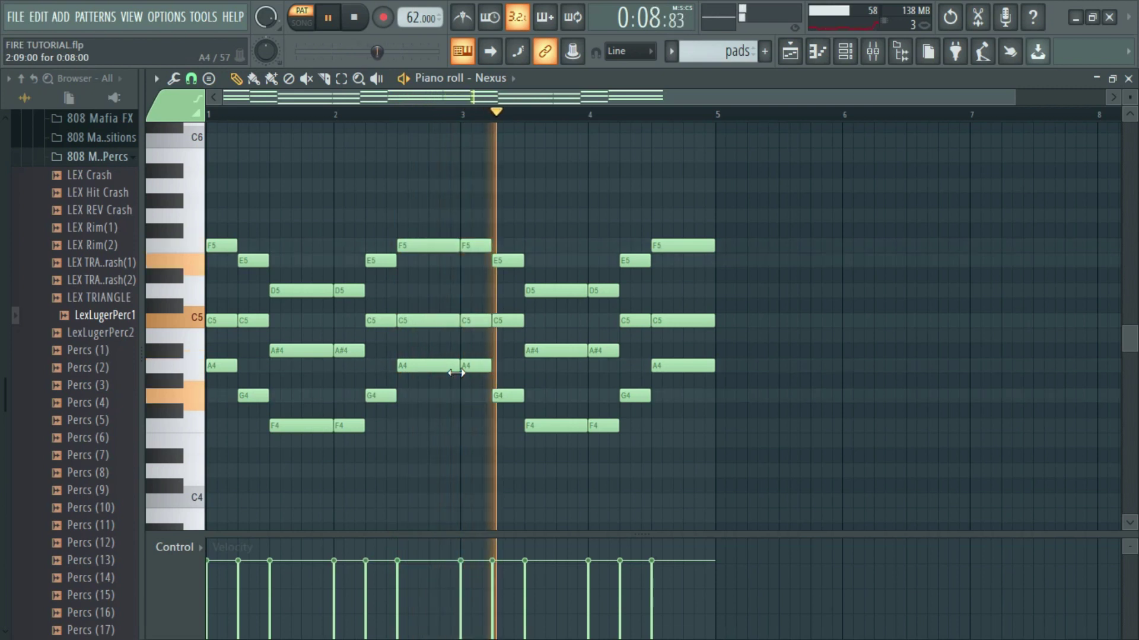
key("ctrl+s")
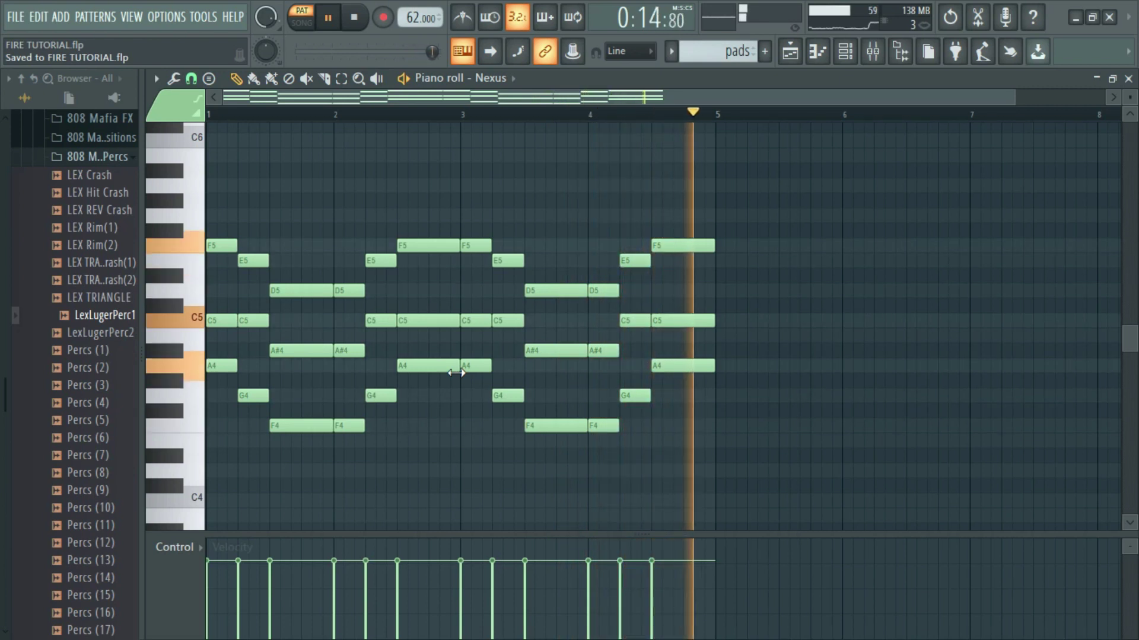
key("space")
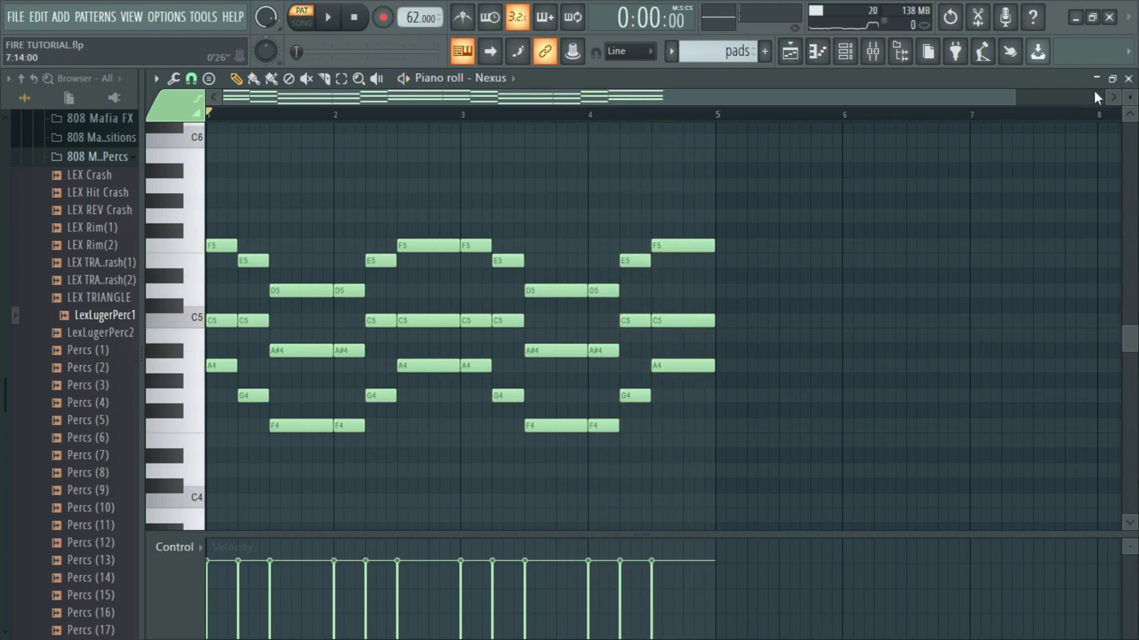
left_click(1129, 79)
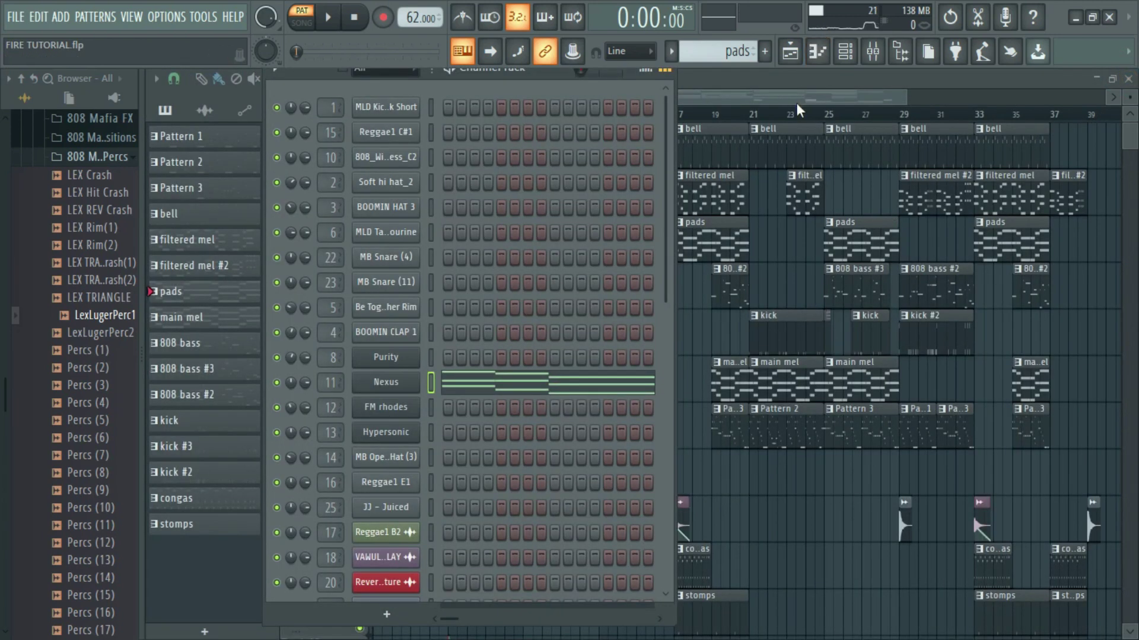
Step: Open the 808 bass #2 pattern from the playlist in the piano roll and audition its 808 notes
key("F6")
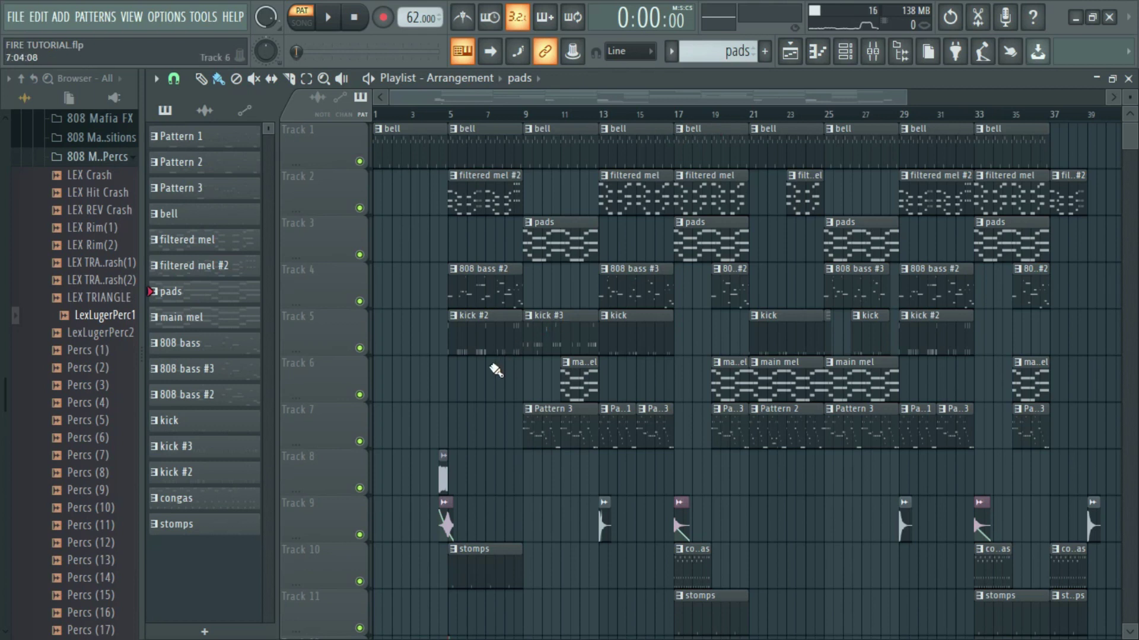
left_click(476, 296)
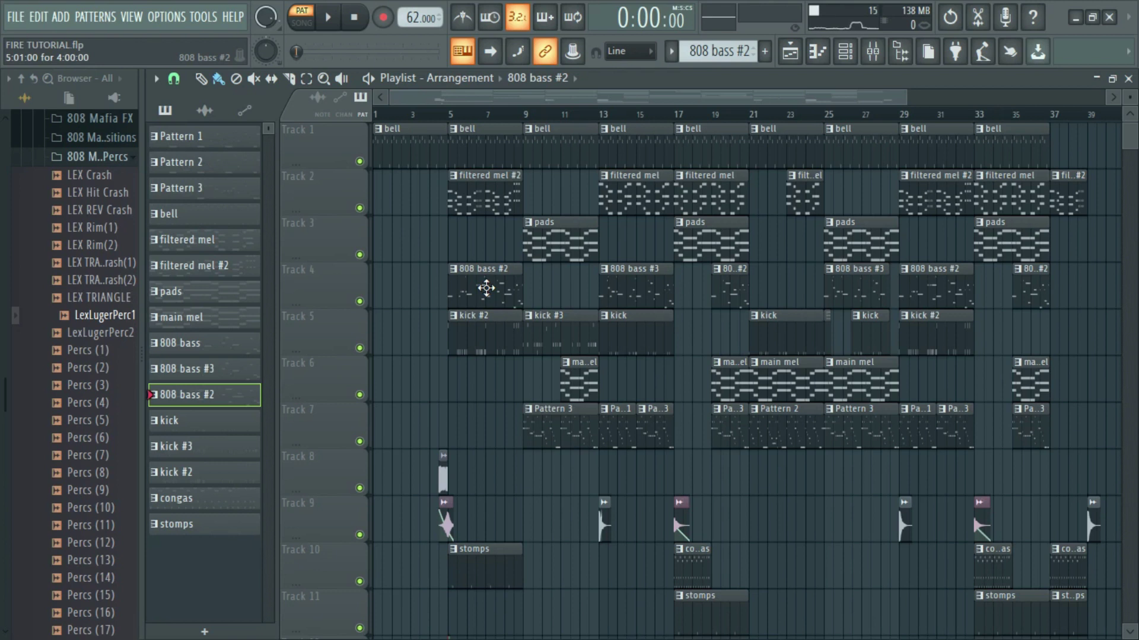
double_click(485, 289)
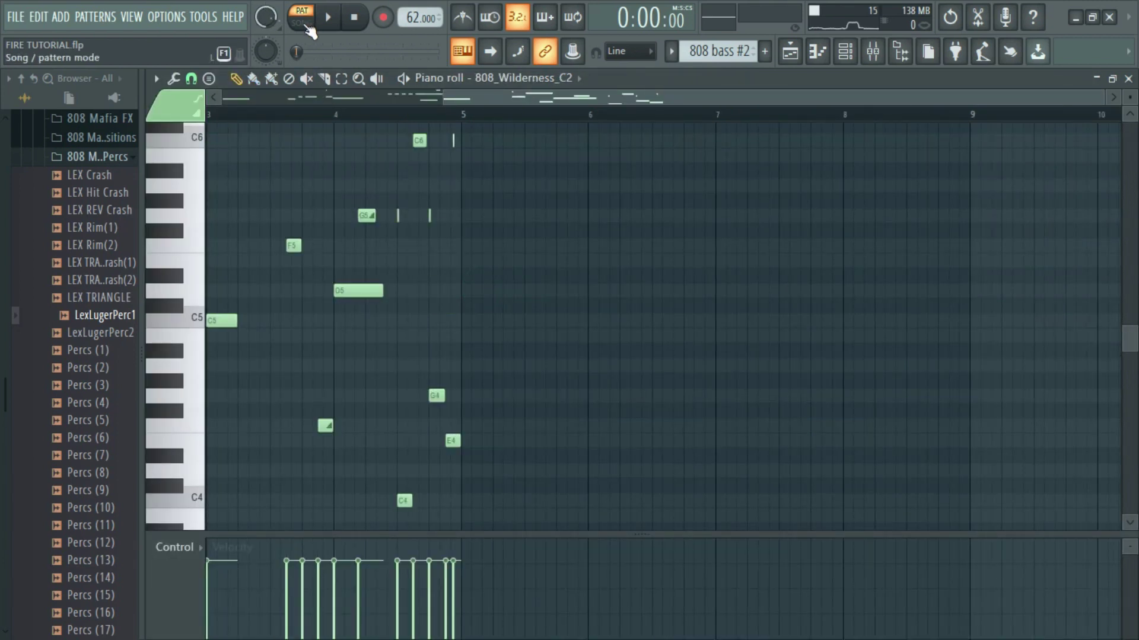
key("space")
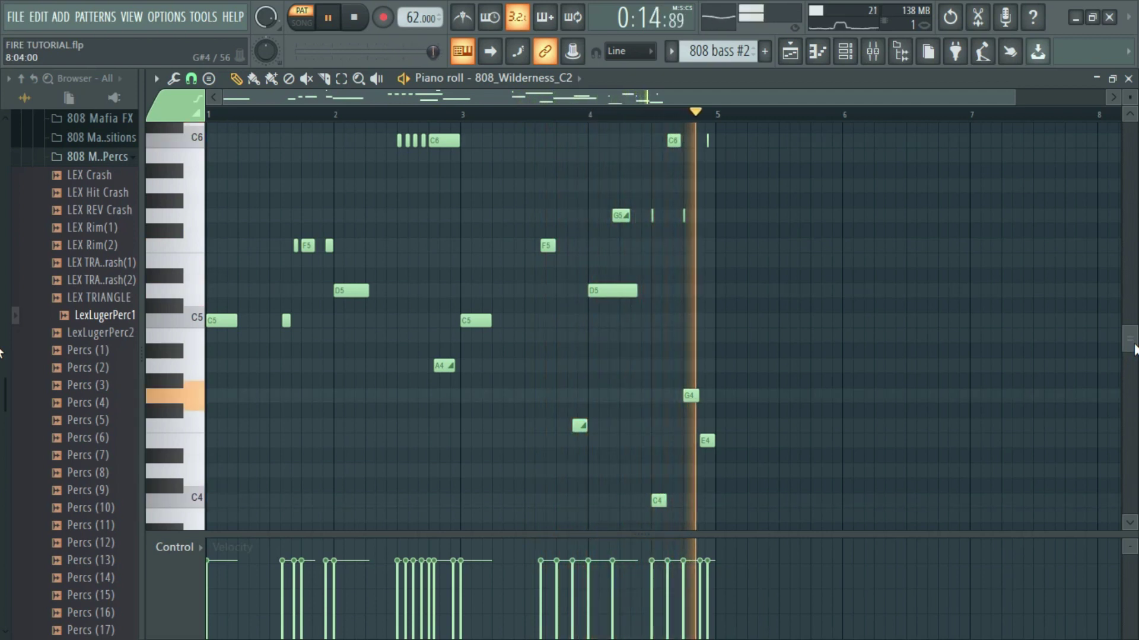
key("space")
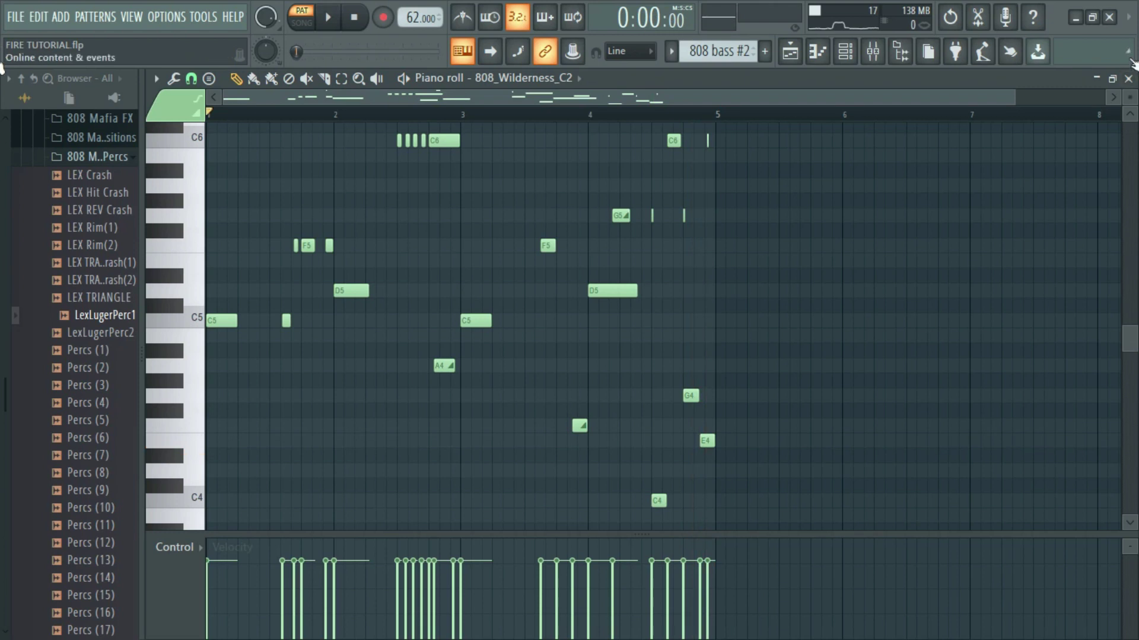
left_click(1128, 79)
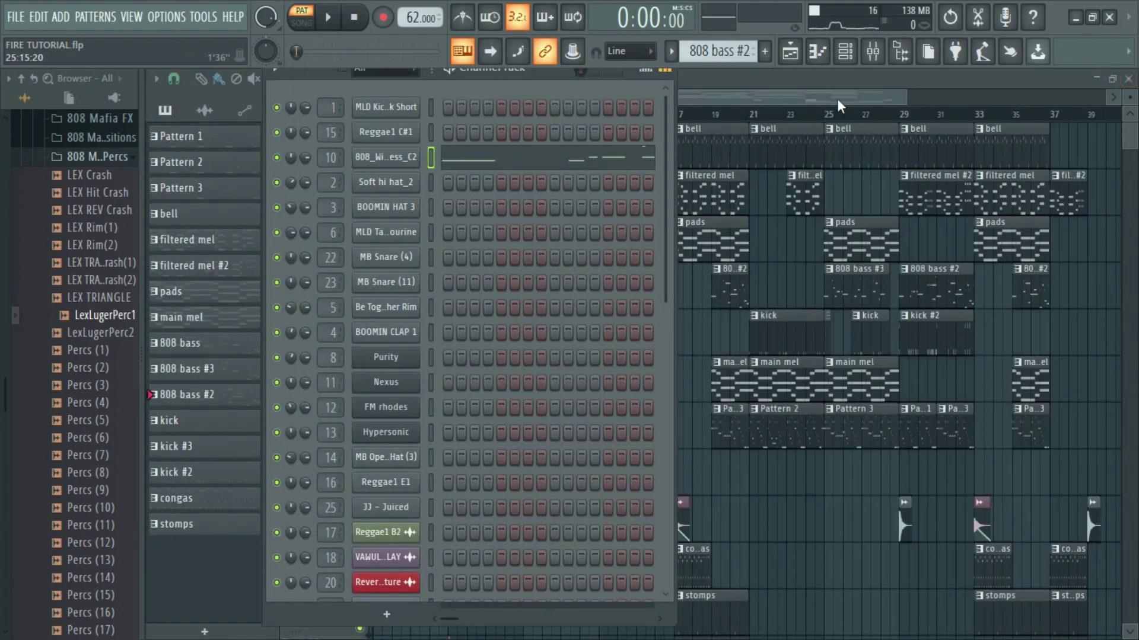
Step: Audition the Pattern 3 percussion in the channel rack, turning on the metronome and saving the project
key("F6")
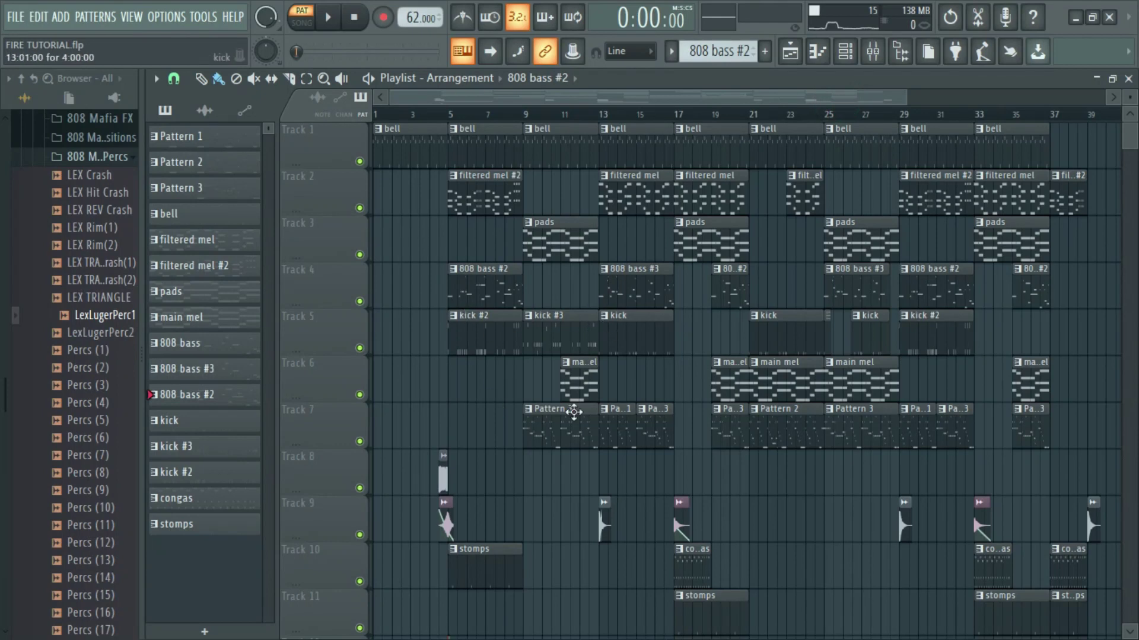
left_click(552, 443)
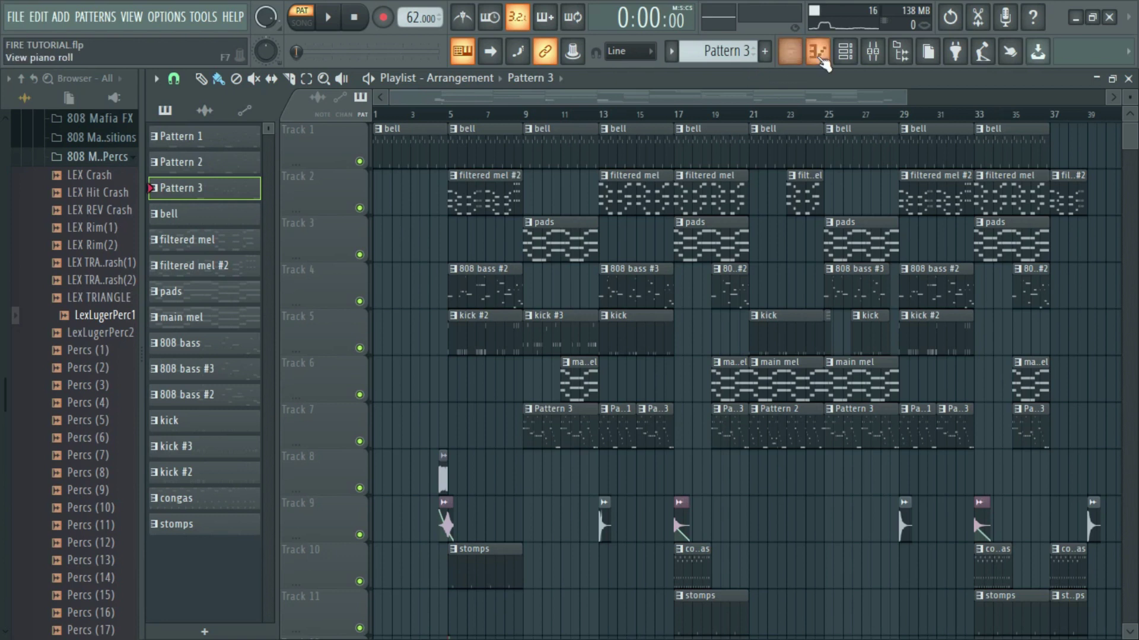
left_click(844, 52)
key("space")
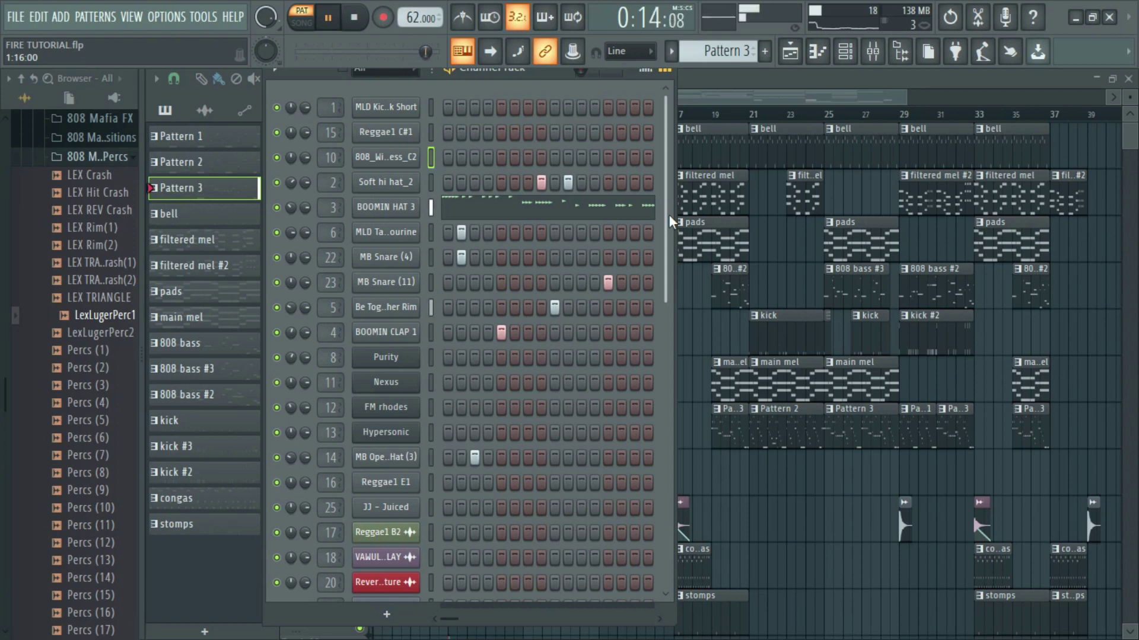
left_click(463, 18)
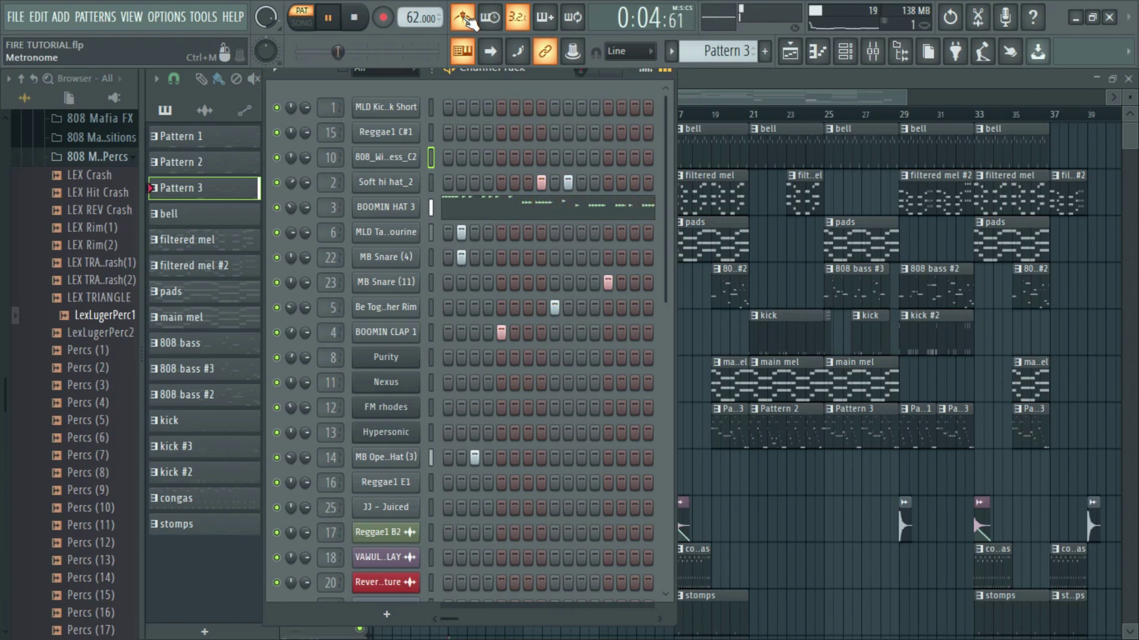
key("ctrl+s")
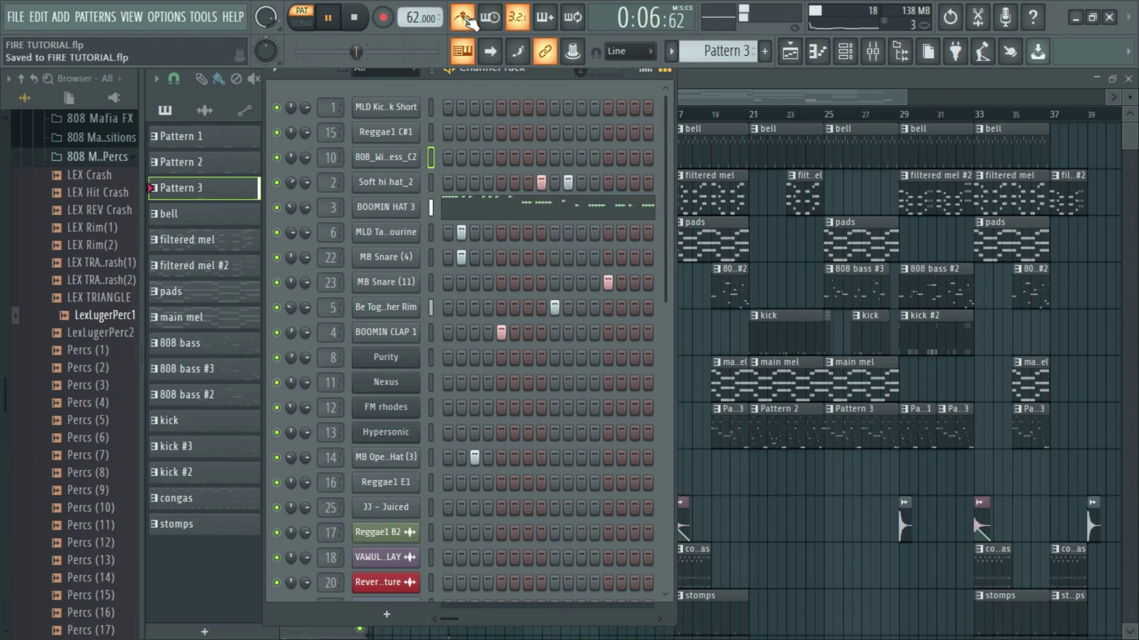
key("space")
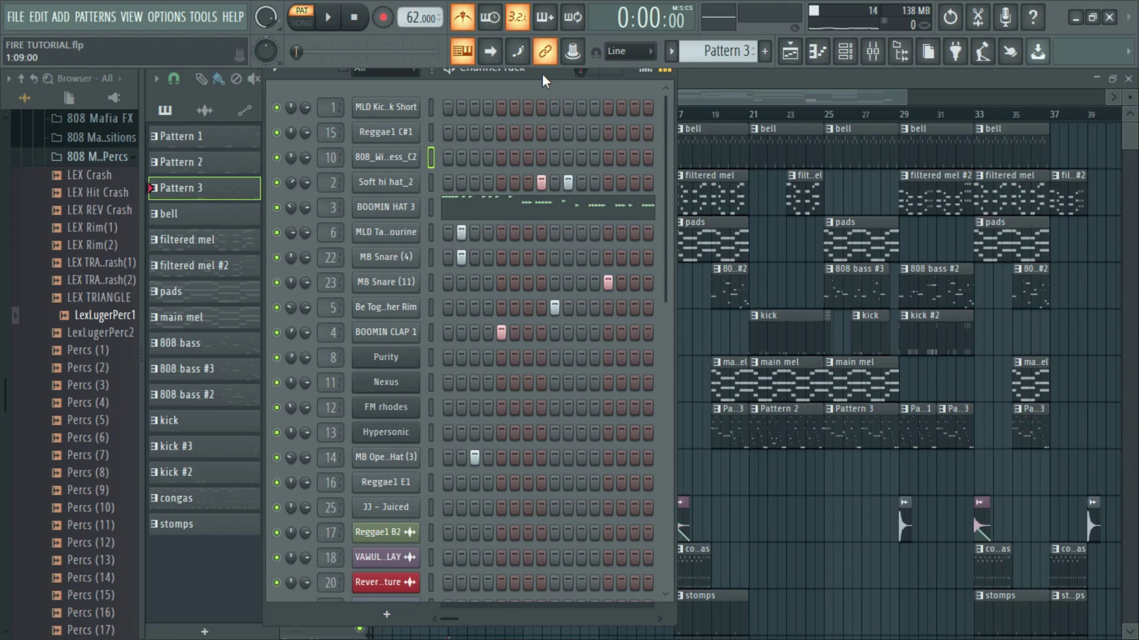
Step: Close the channel rack, play the kick #3 pattern from the playlist, and turn off the metronome
left_click_drag(542, 73, 539, 123)
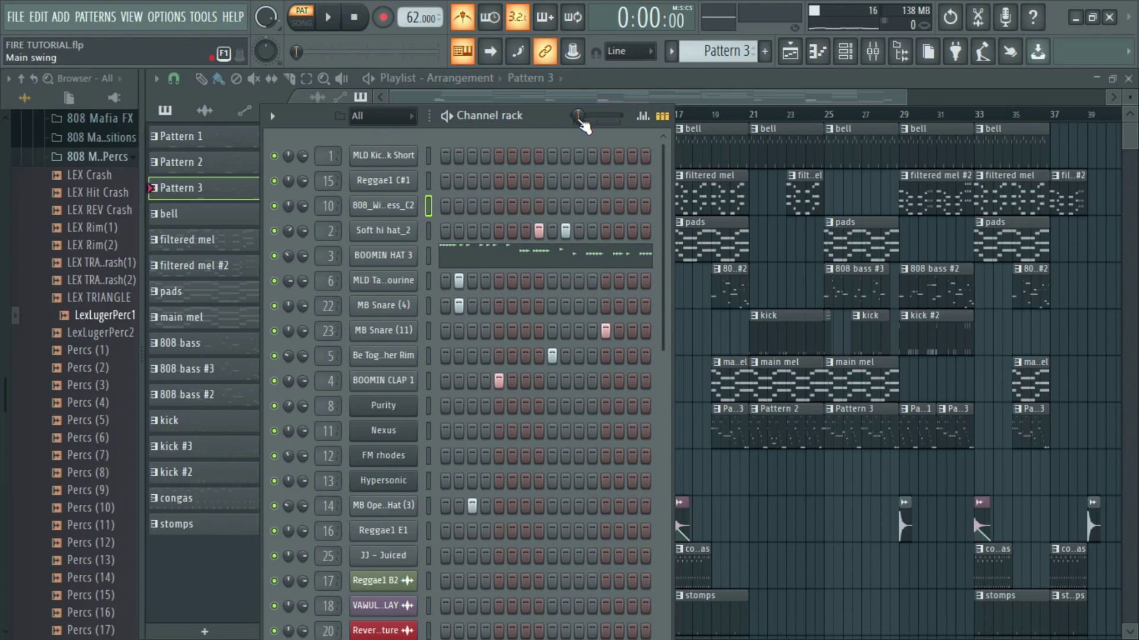
left_click(724, 96)
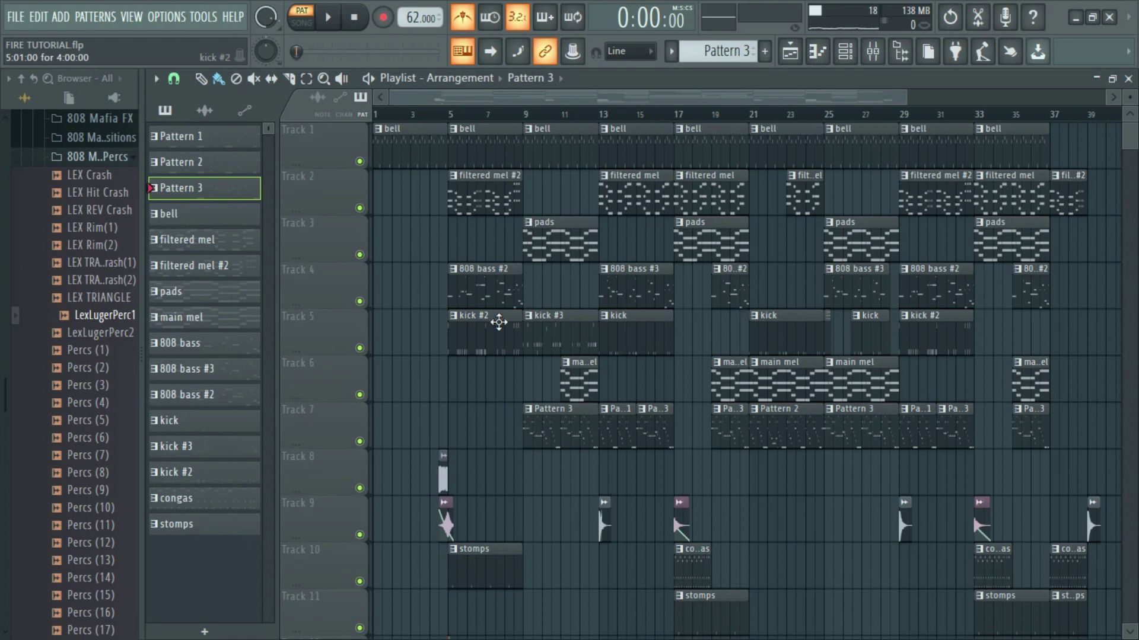
left_click(538, 332)
key("space")
left_click(462, 18)
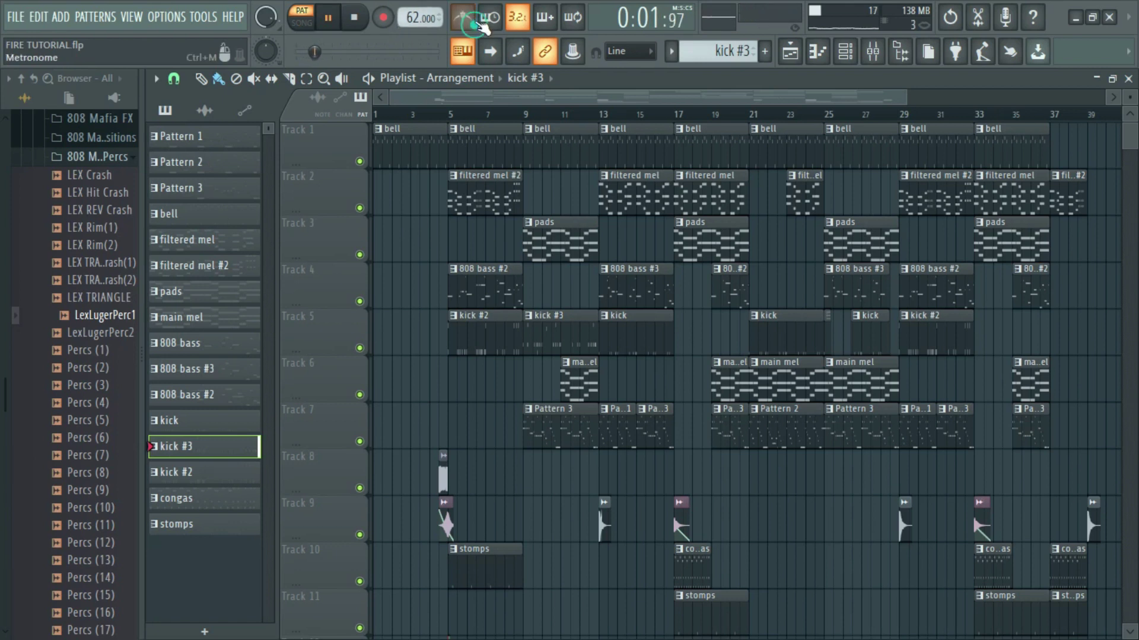
Step: Review the kick #3 steps in the channel rack, briefly muting the JJ - Juiced channel and leaving it selected
left_click(844, 53)
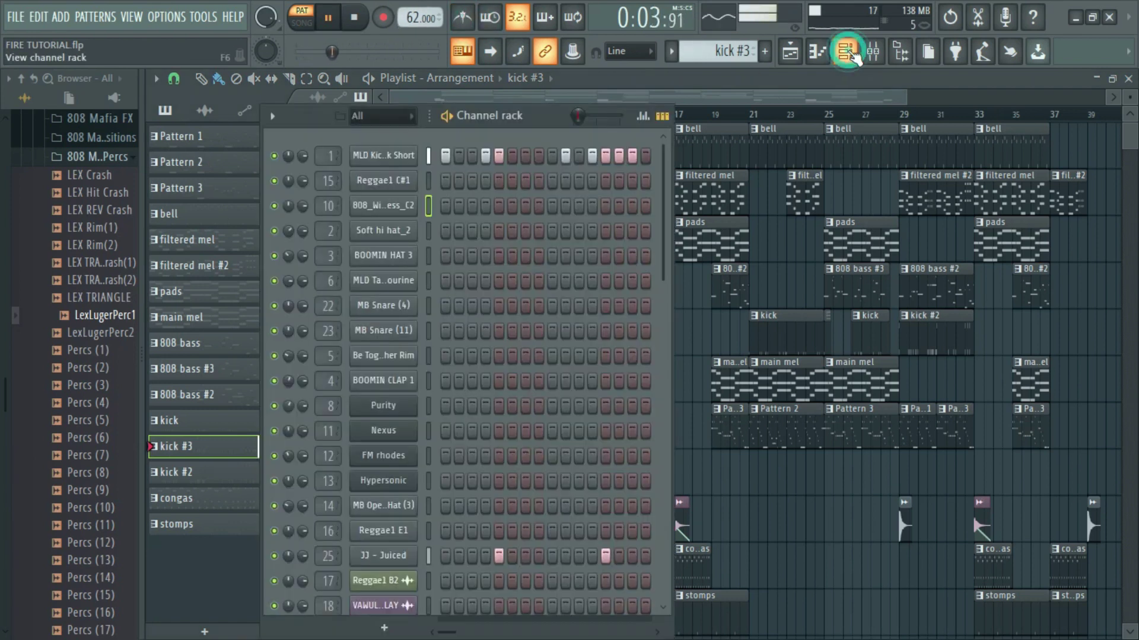
left_click_drag(660, 242, 654, 501)
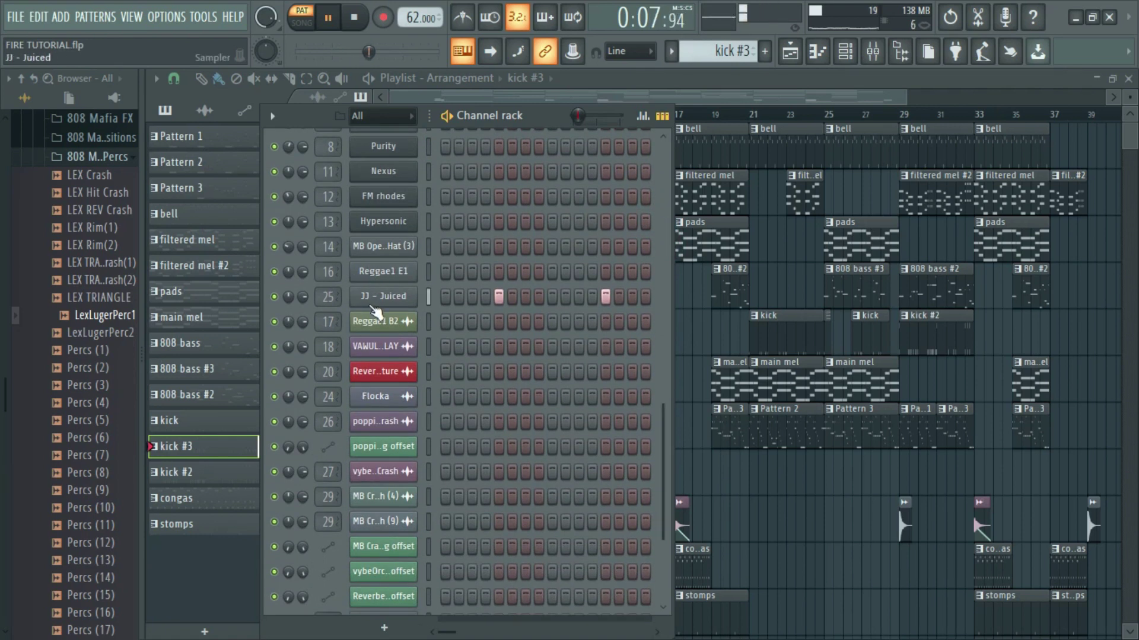
left_click(274, 296)
key("space")
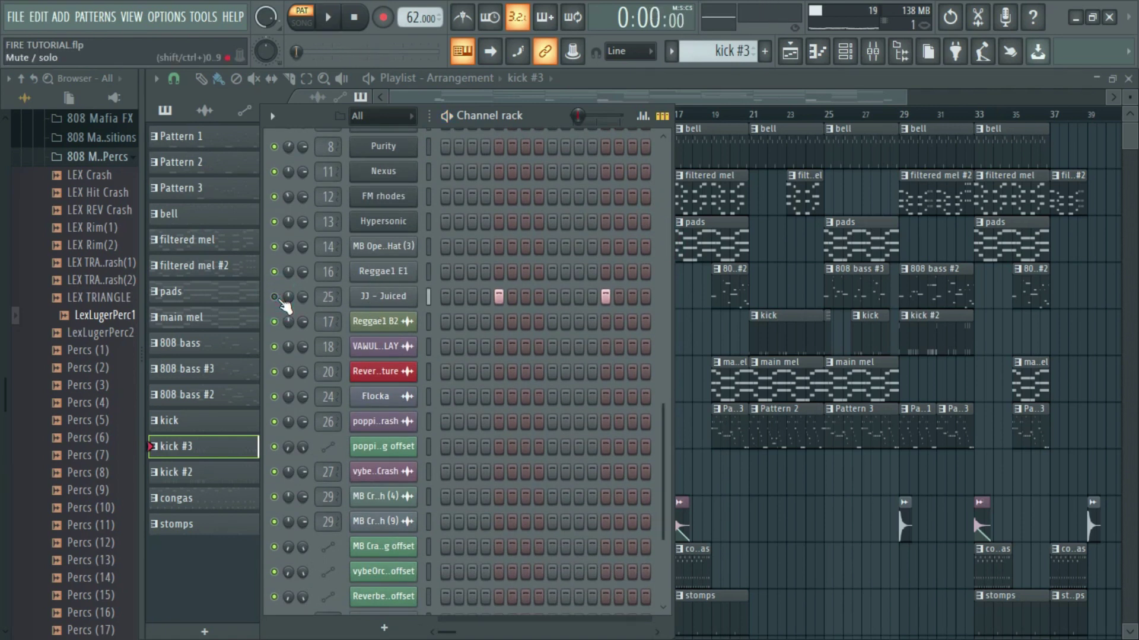
left_click(275, 296)
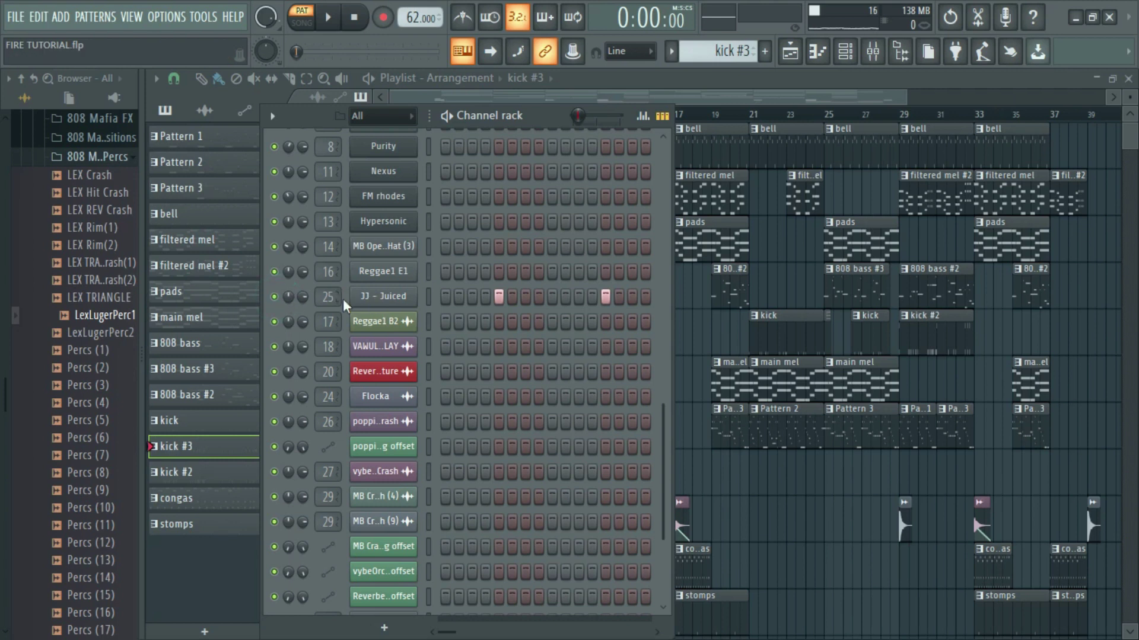
left_click(429, 296)
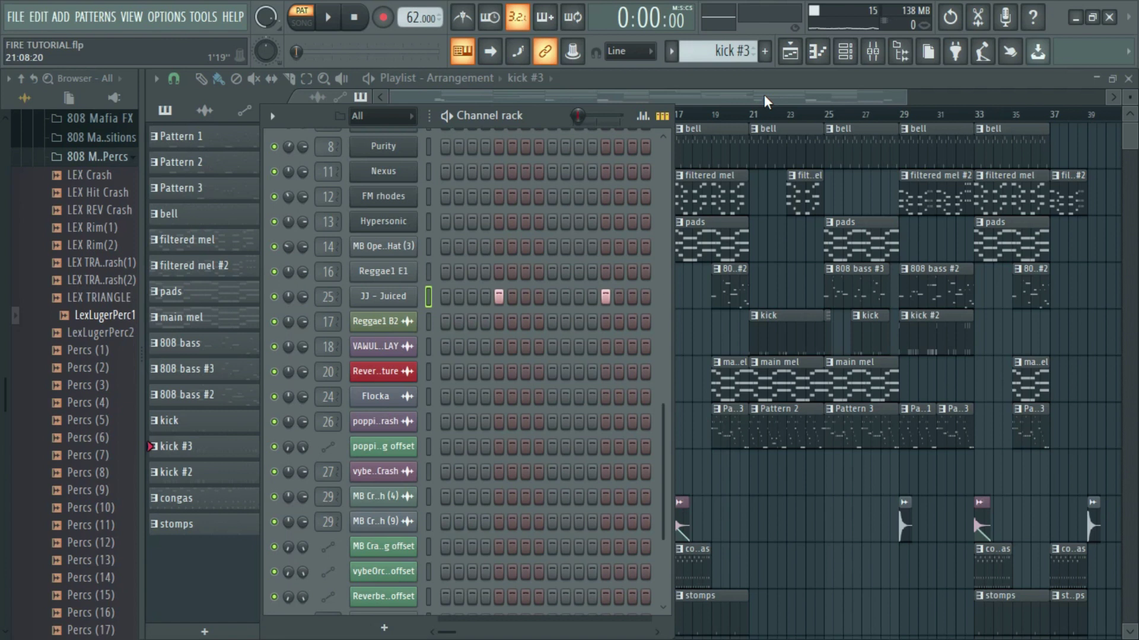
key("F6")
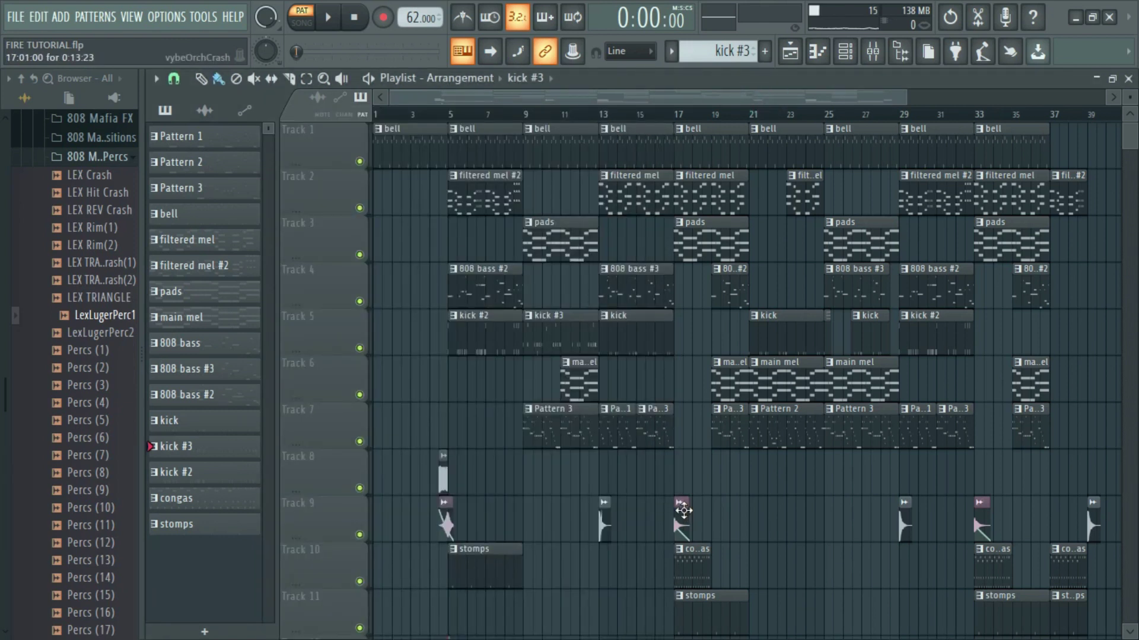
Step: Examine the sample settings and waveform of the vybeOrchCrash clip at bar 17 on Track 9
left_click(683, 510)
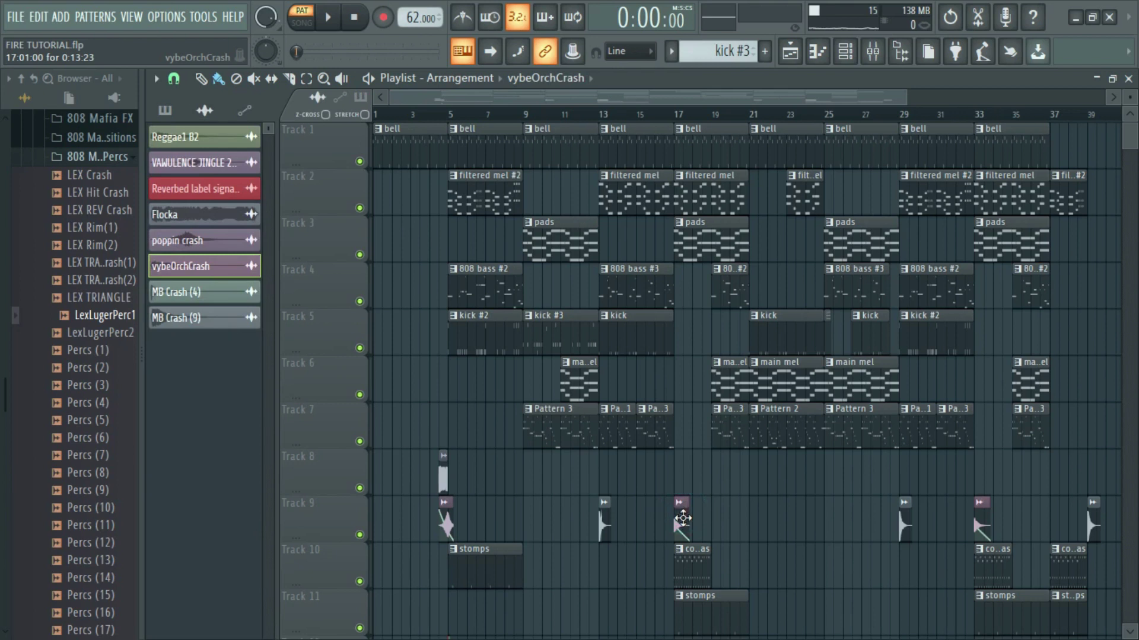
double_click(683, 518)
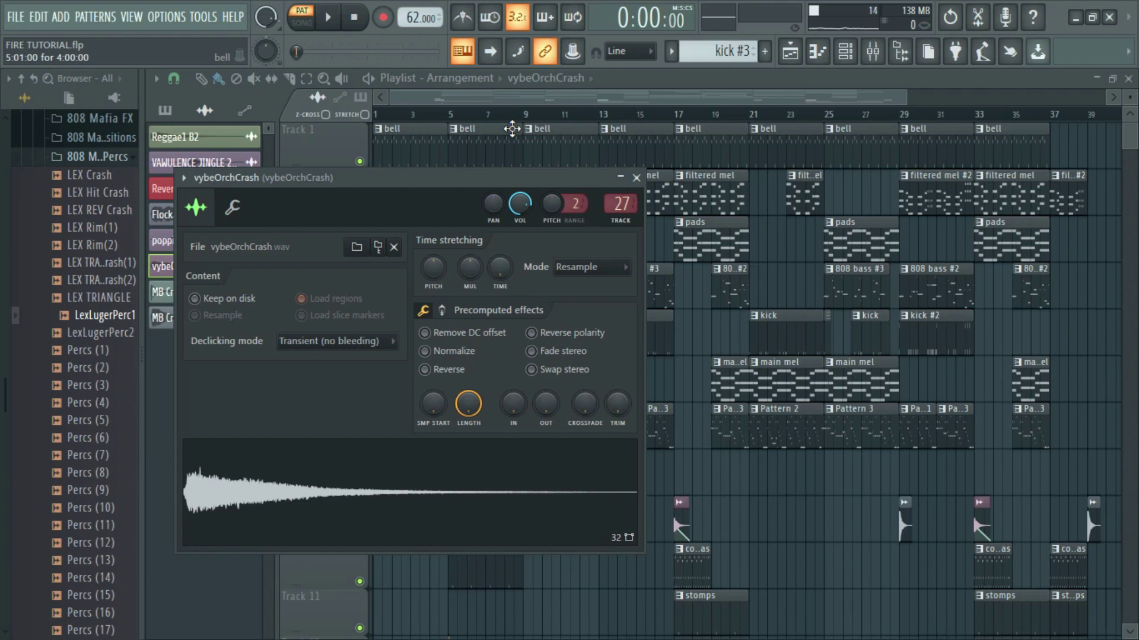
key("Escape")
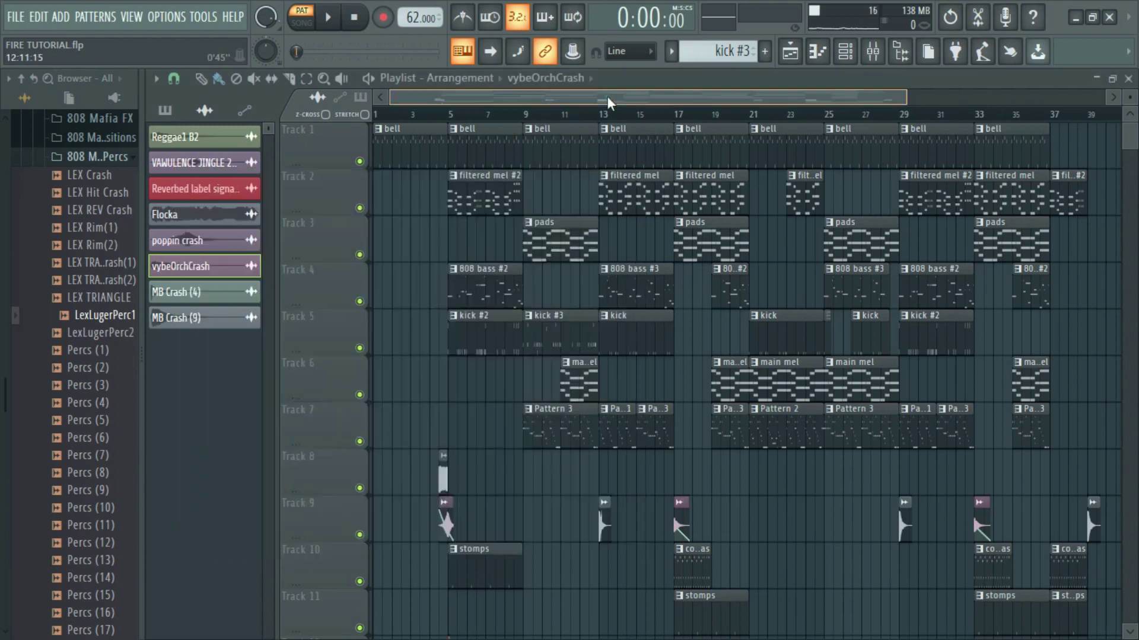
Step: Examine the sample settings and waveform of the Flocka clip just before bar 5 on Track 8
left_click_drag(904, 97, 1070, 96)
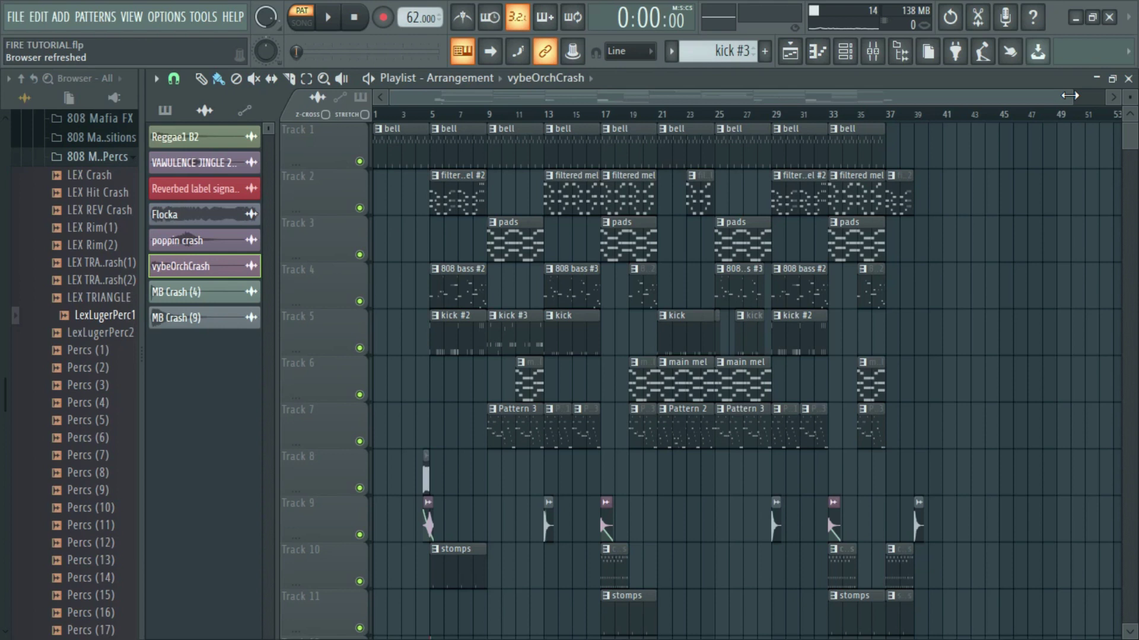
double_click(428, 487)
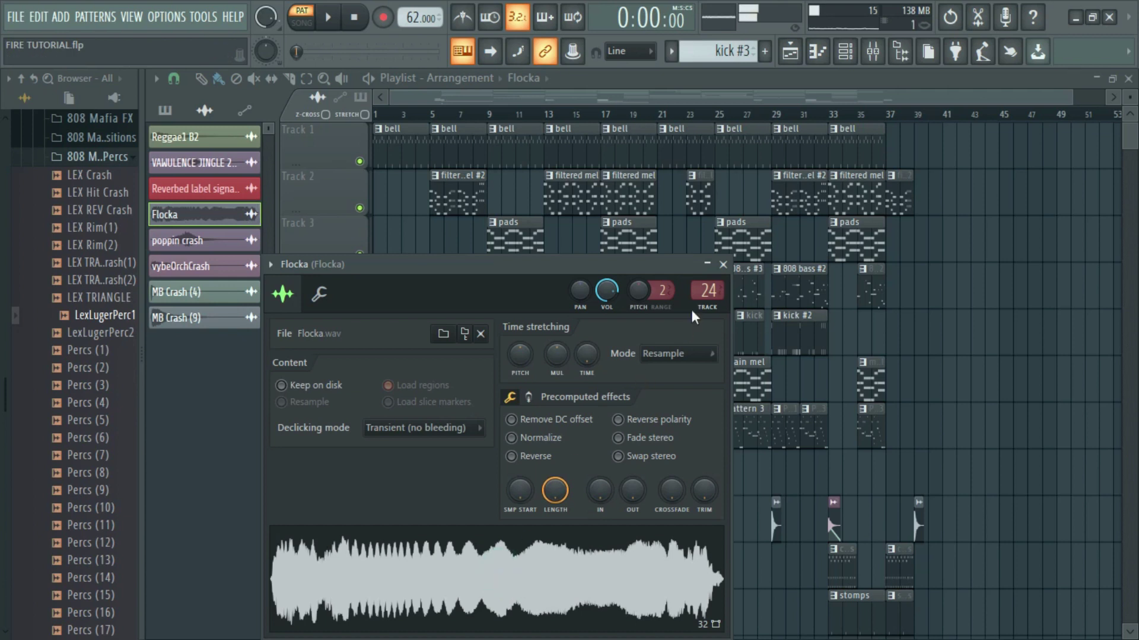
left_click(724, 265)
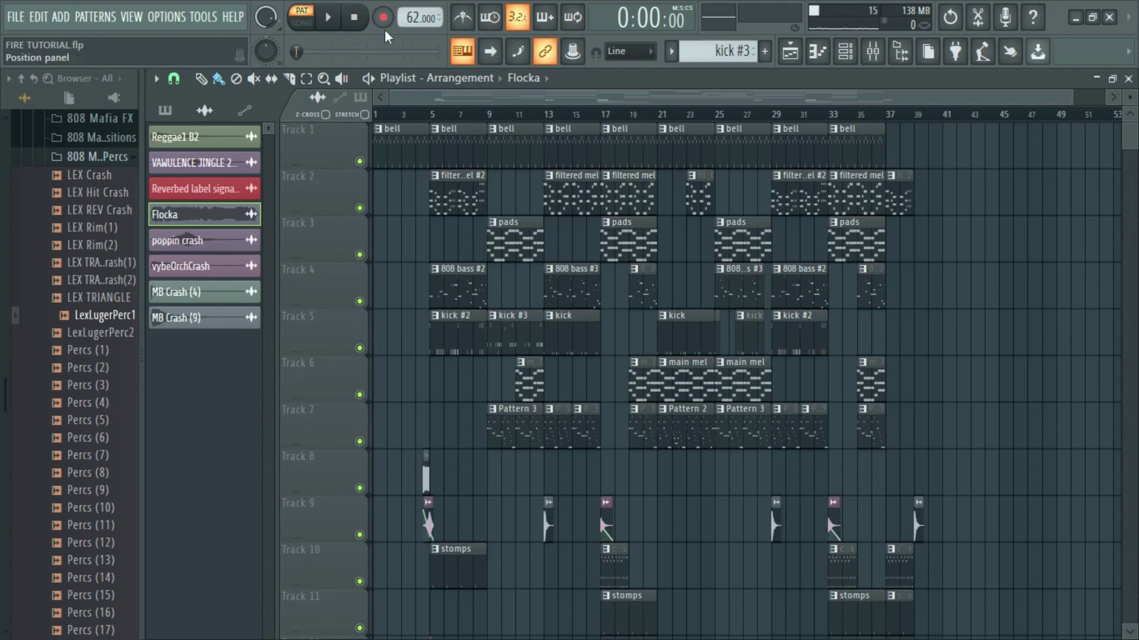
Step: Play the full arrangement from the start in Song mode and save the project while it runs
key("space")
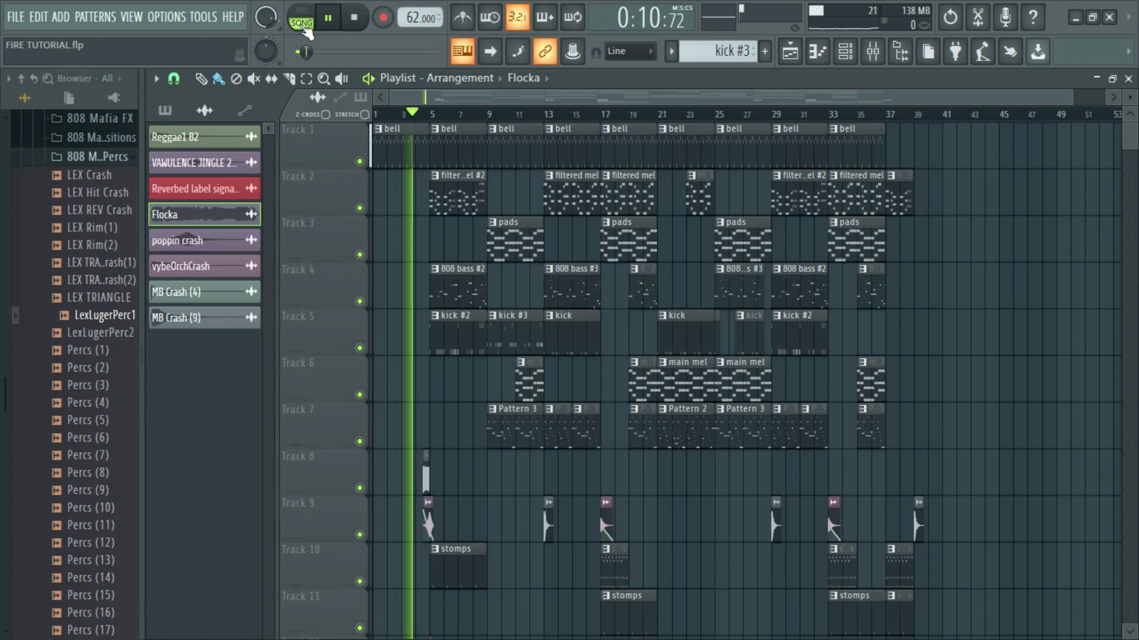
key("ctrl+s")
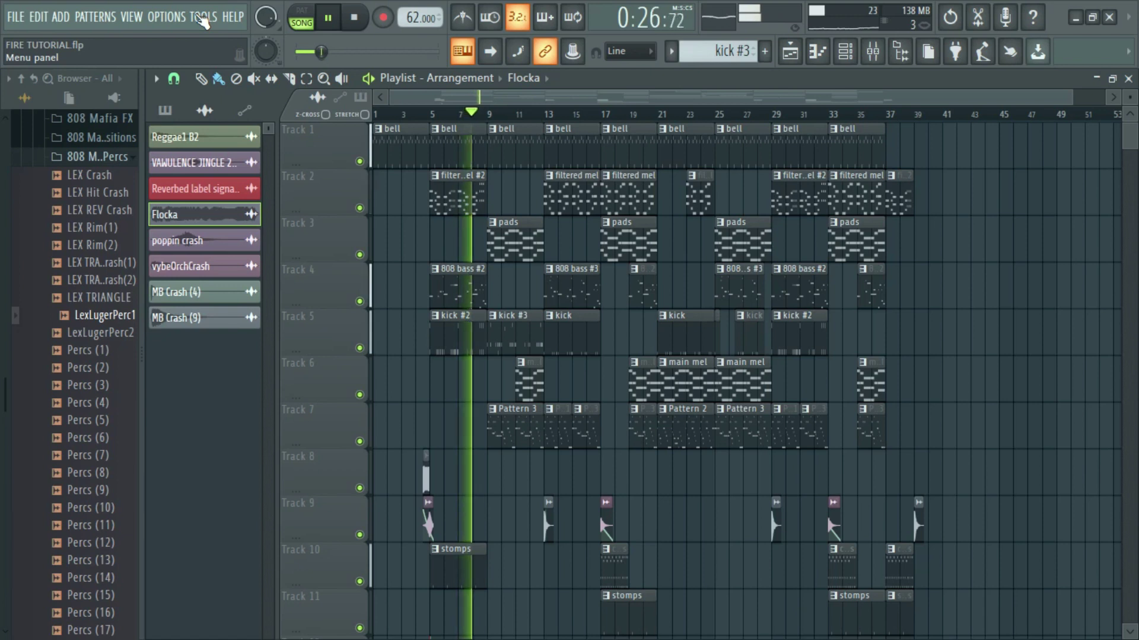
key("ctrl+s")
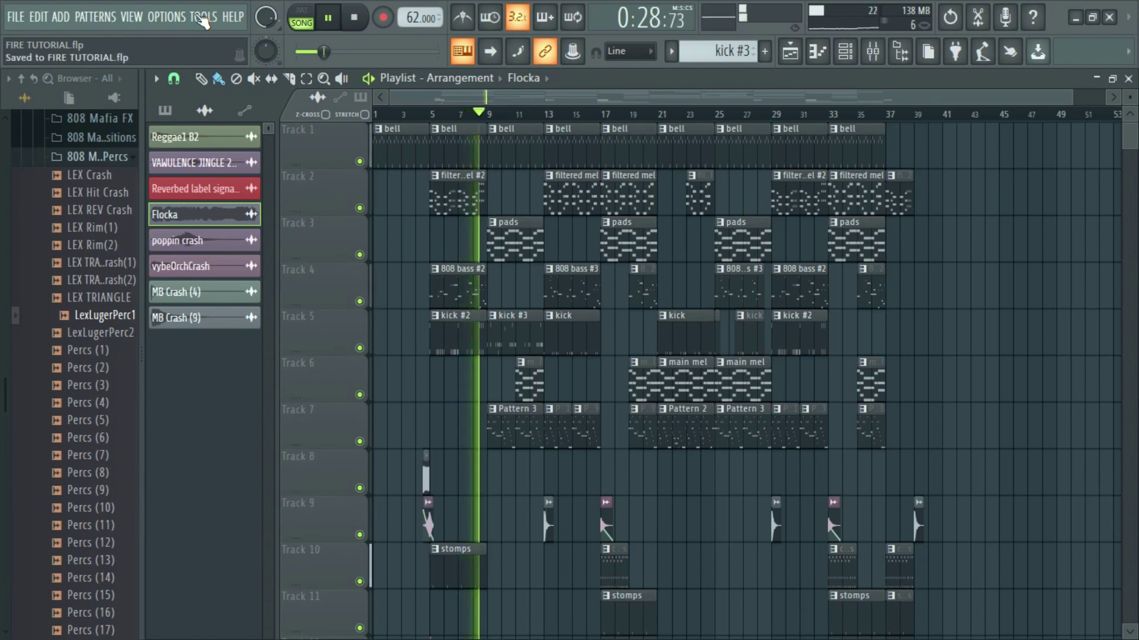